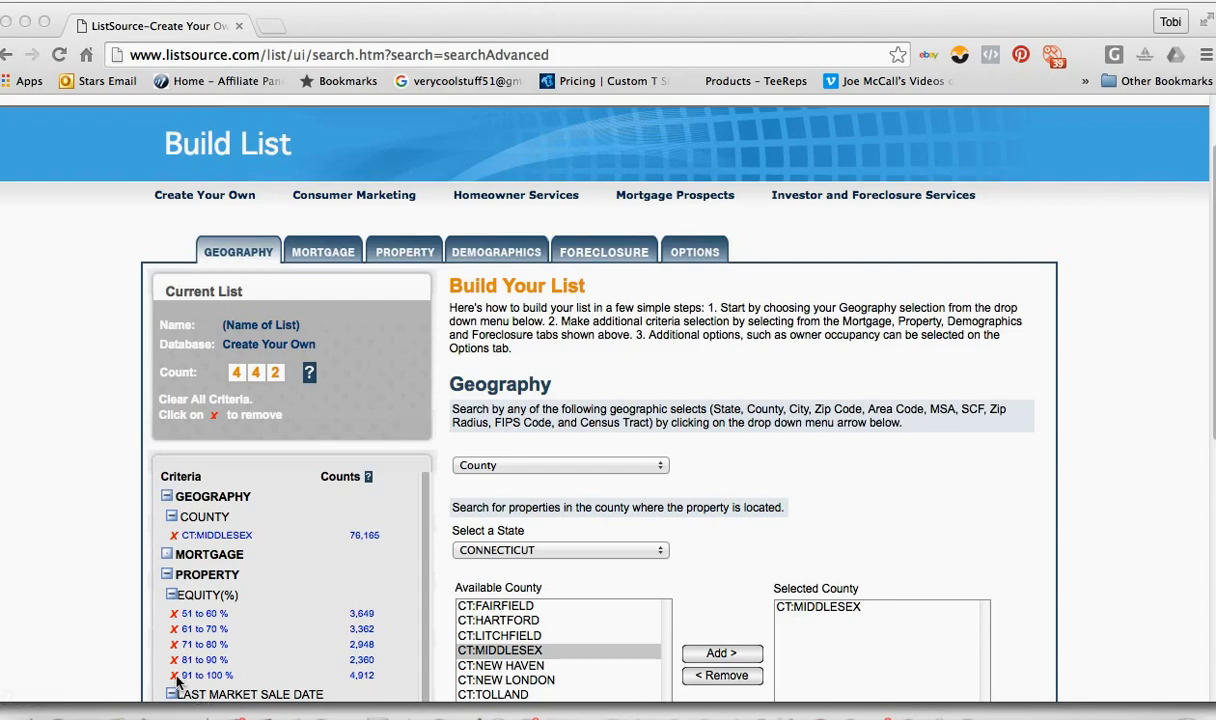
- Remove all five Equity(%) ranges, from 51 to 60 % through 91 to 100 %, from the list criteria
click(174, 663)
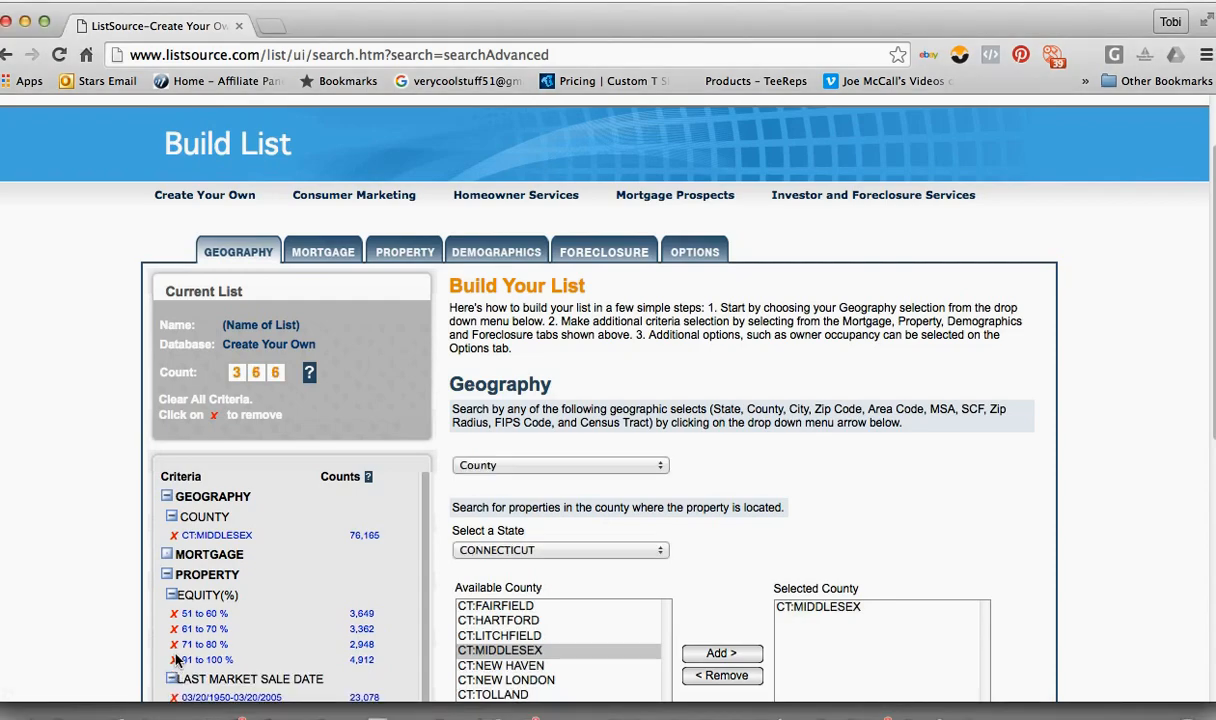
click(175, 647)
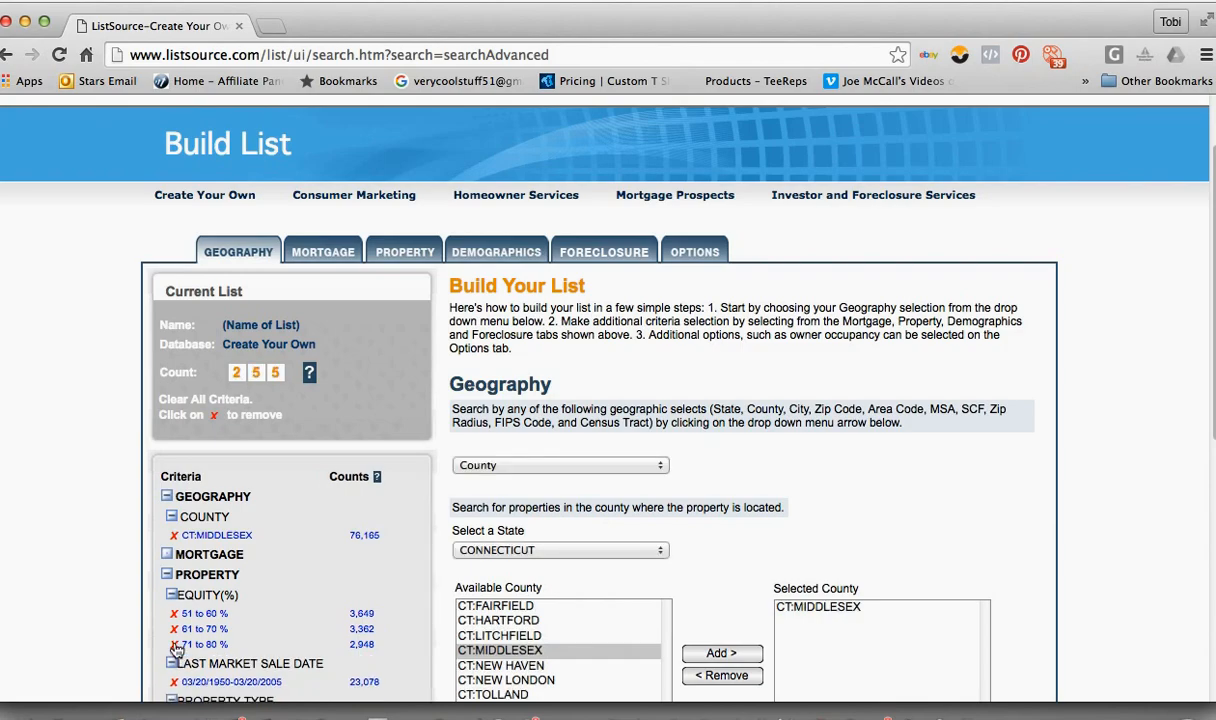
click(175, 645)
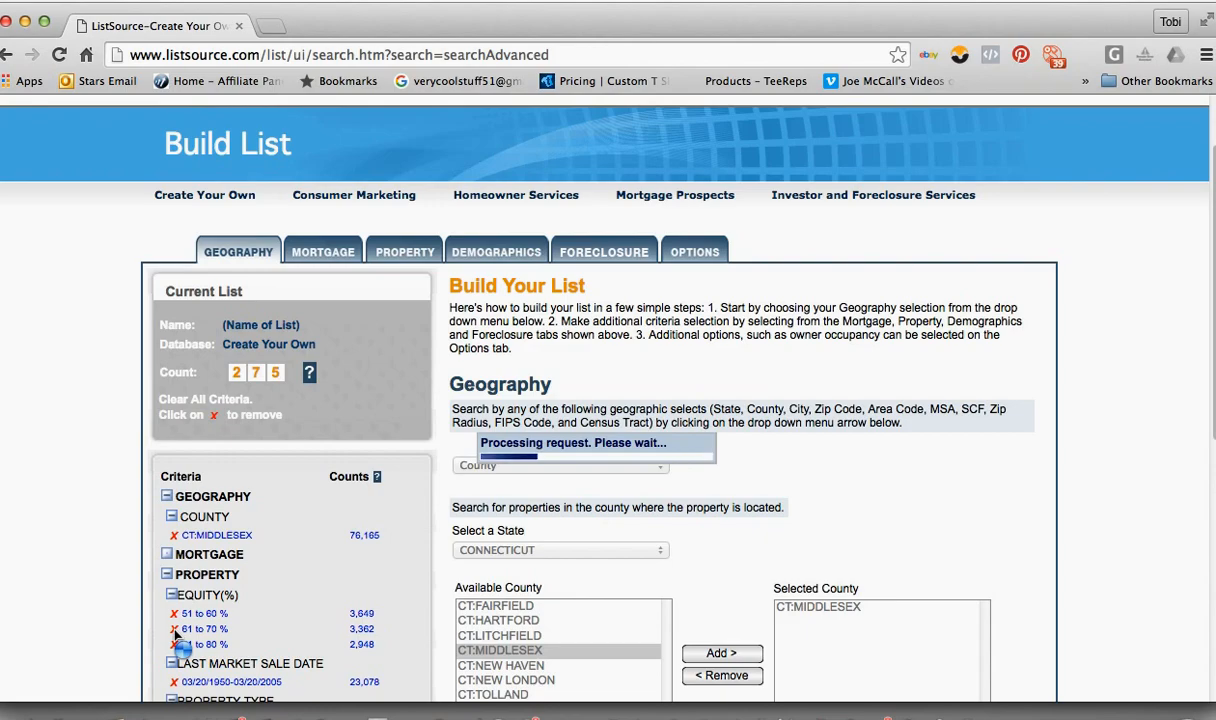
click(174, 630)
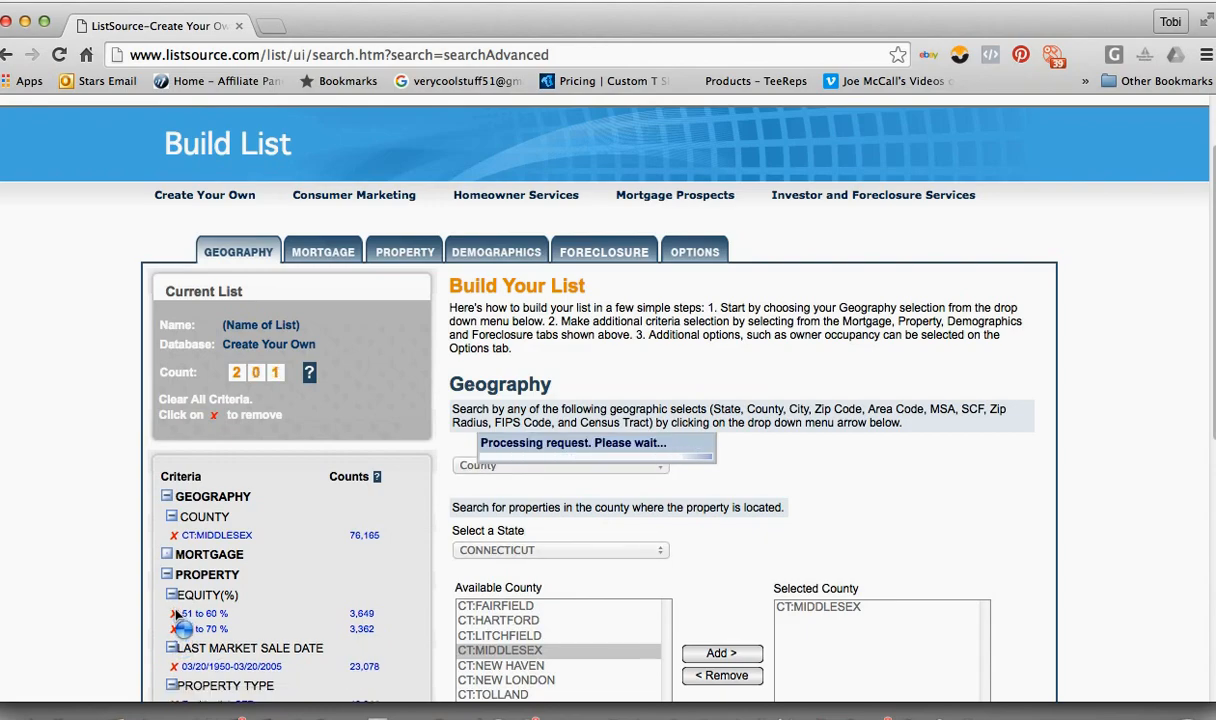
click(175, 613)
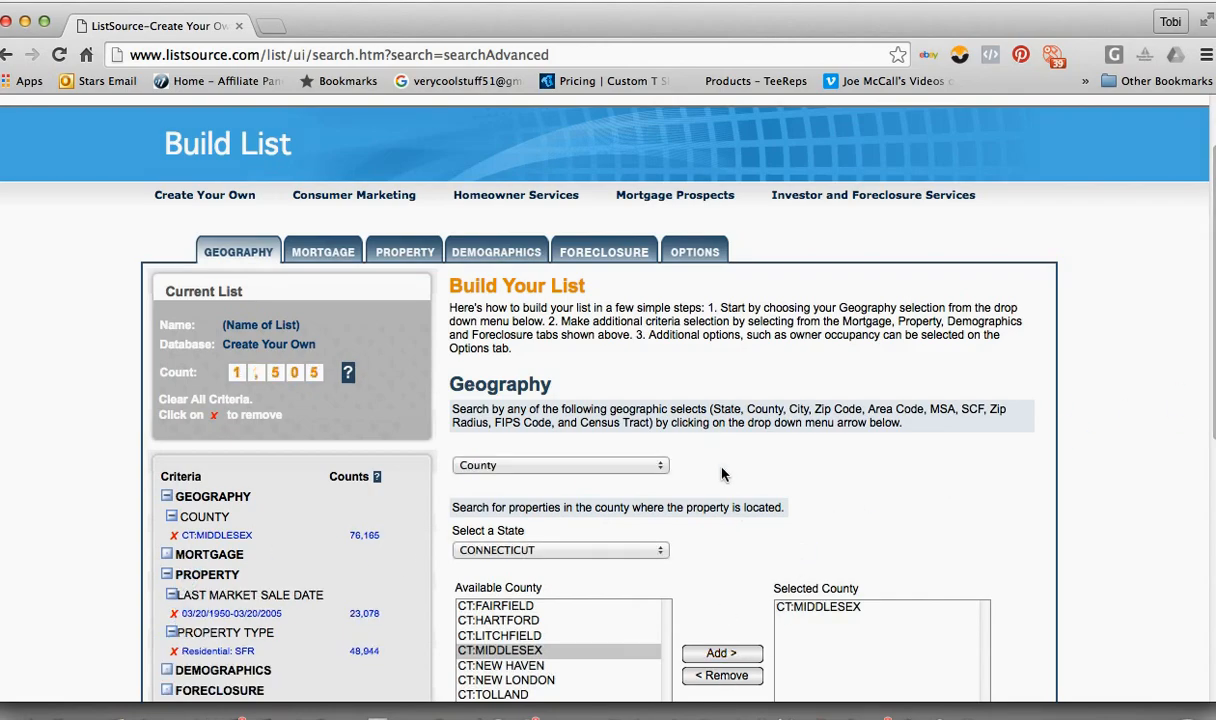
drag(1211, 218, 1211, 280)
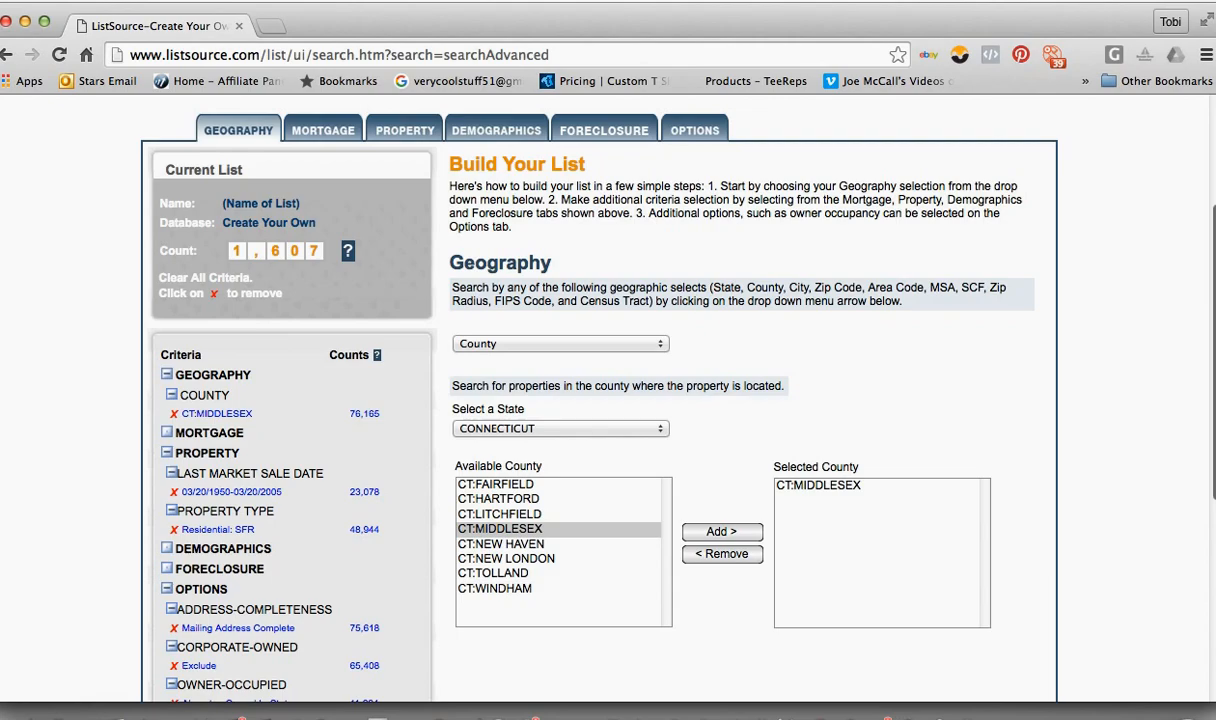
drag(1211, 448, 1211, 380)
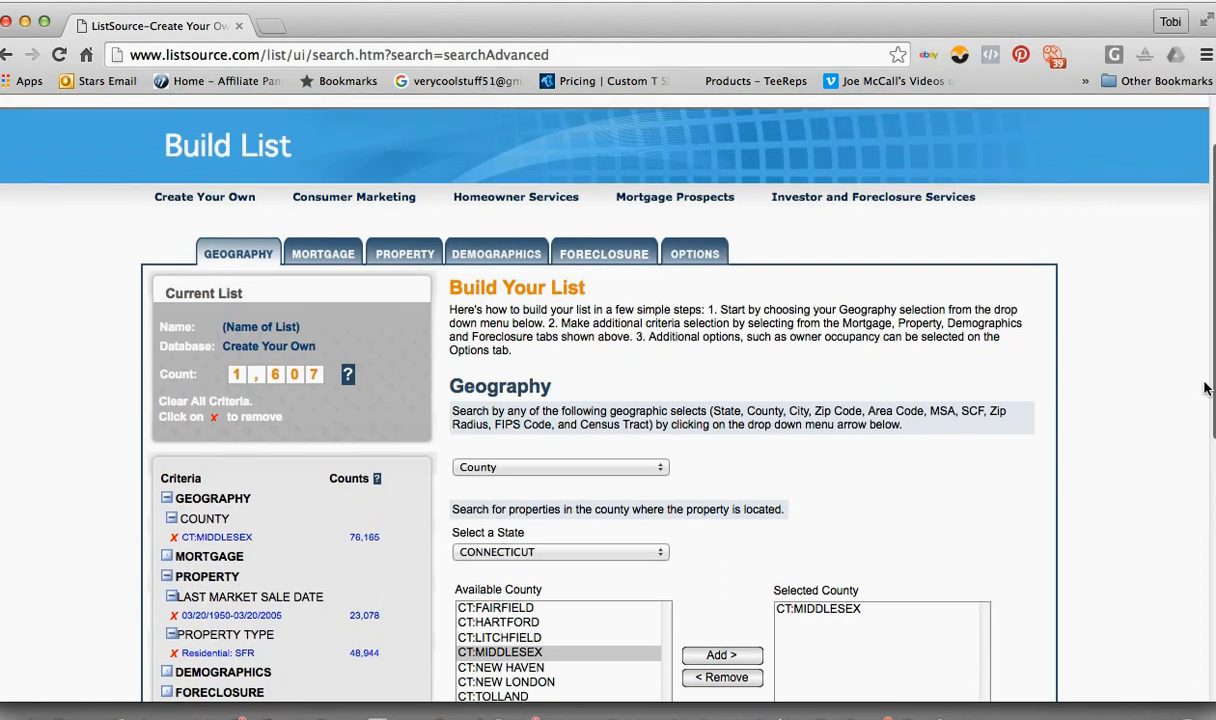
- Add the Equity(%) property ranges 51 to 60 %, 61 to 70 %, 71 to 80 %, 81 to 90 % and 91 to 100 %
click(467, 256)
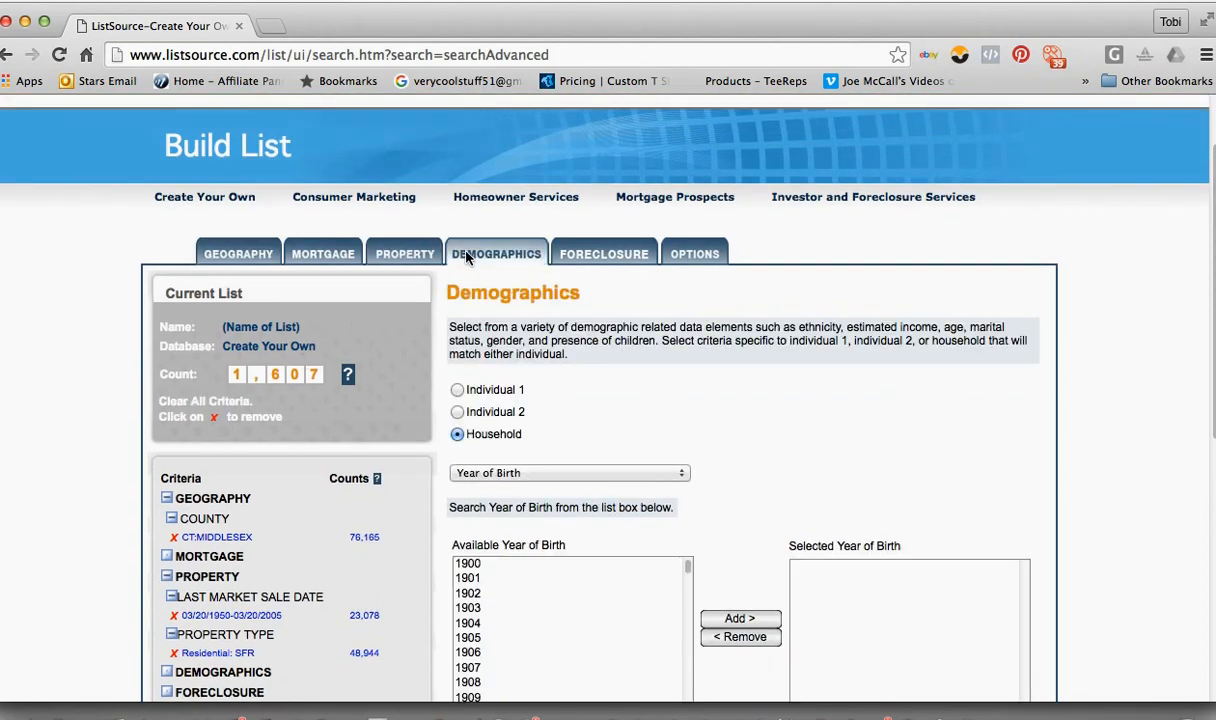
click(393, 251)
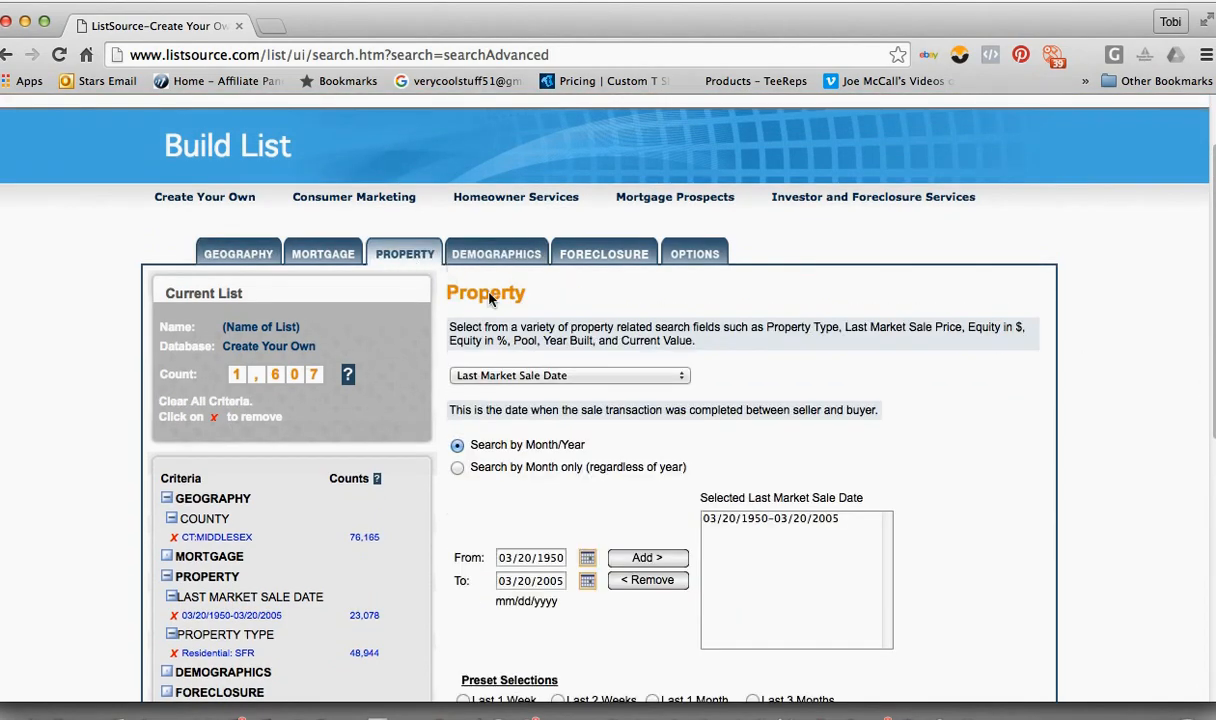
click(538, 377)
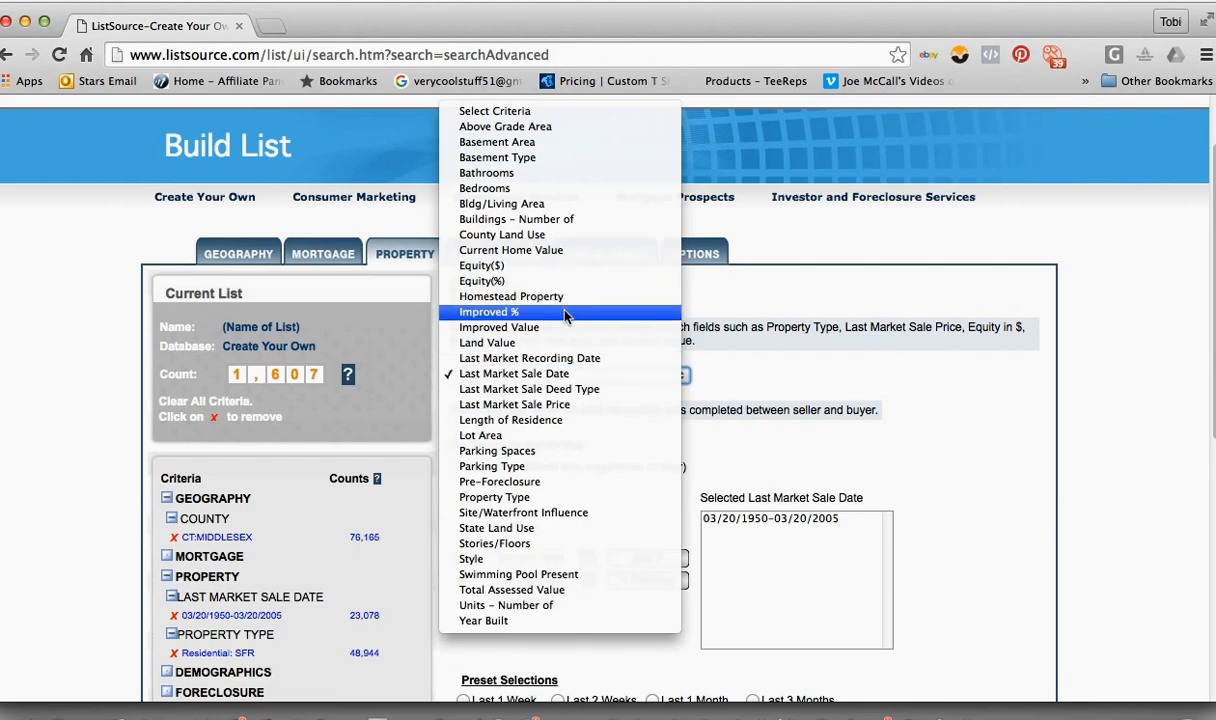
click(551, 281)
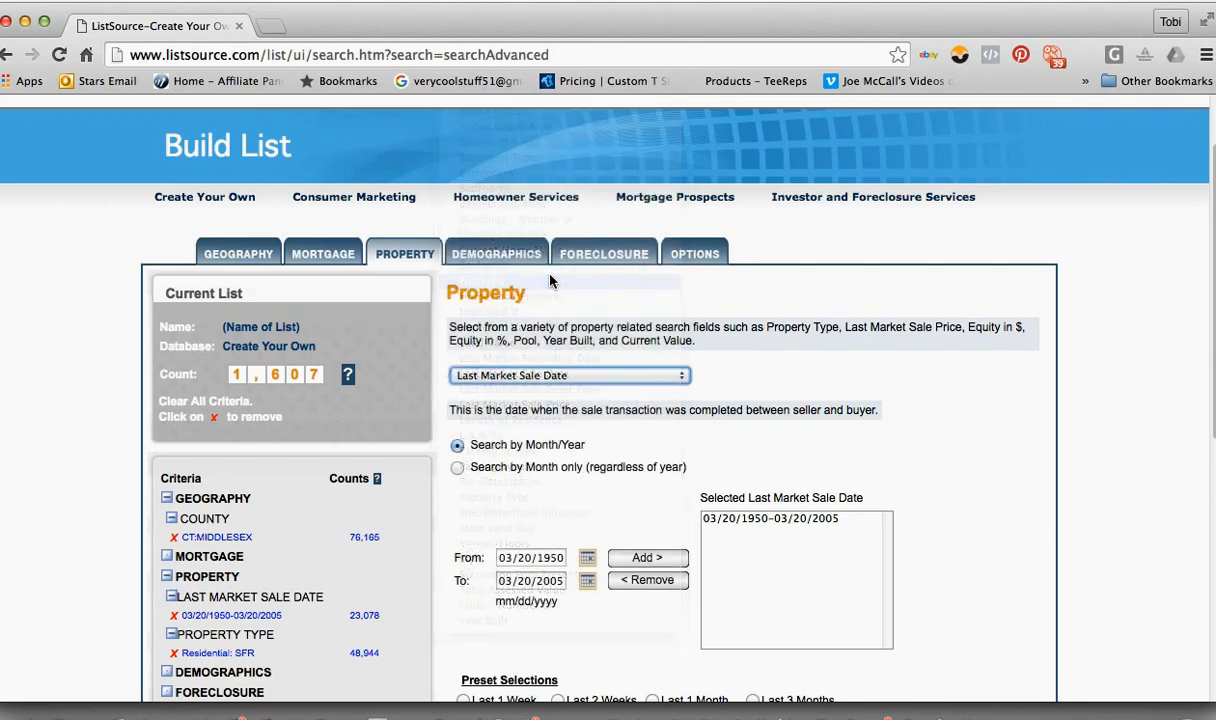
scroll(440, 347, down, 4)
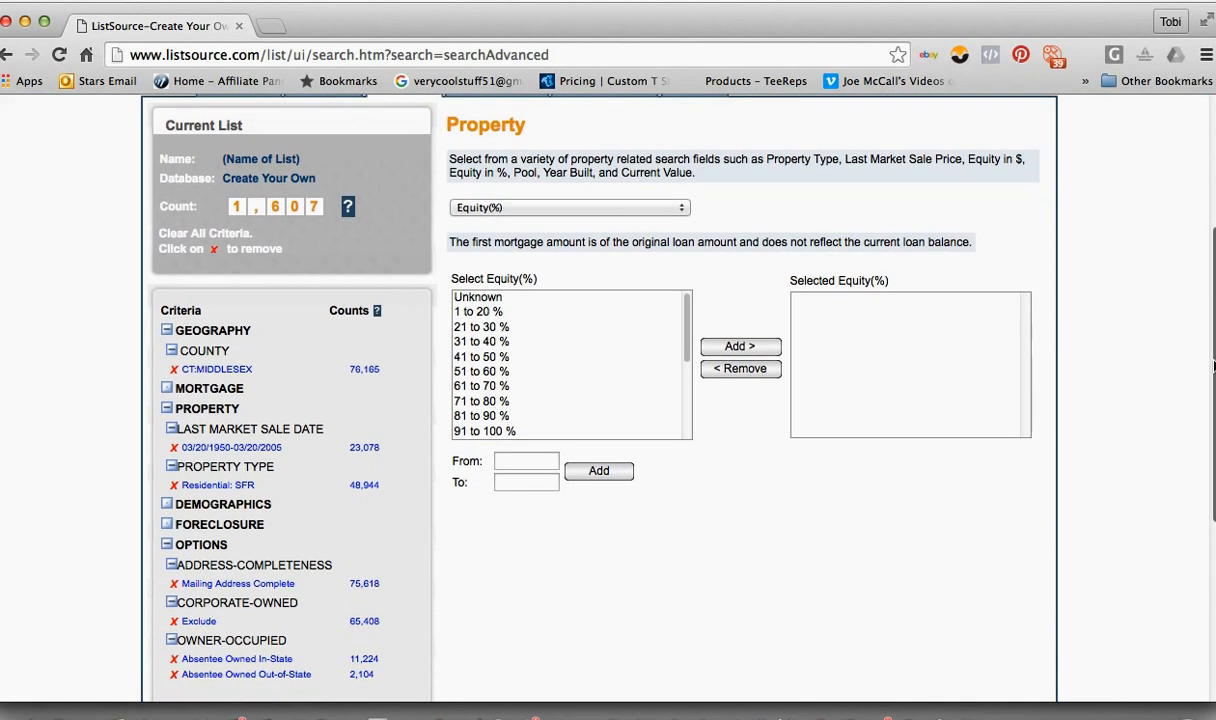
click(455, 360)
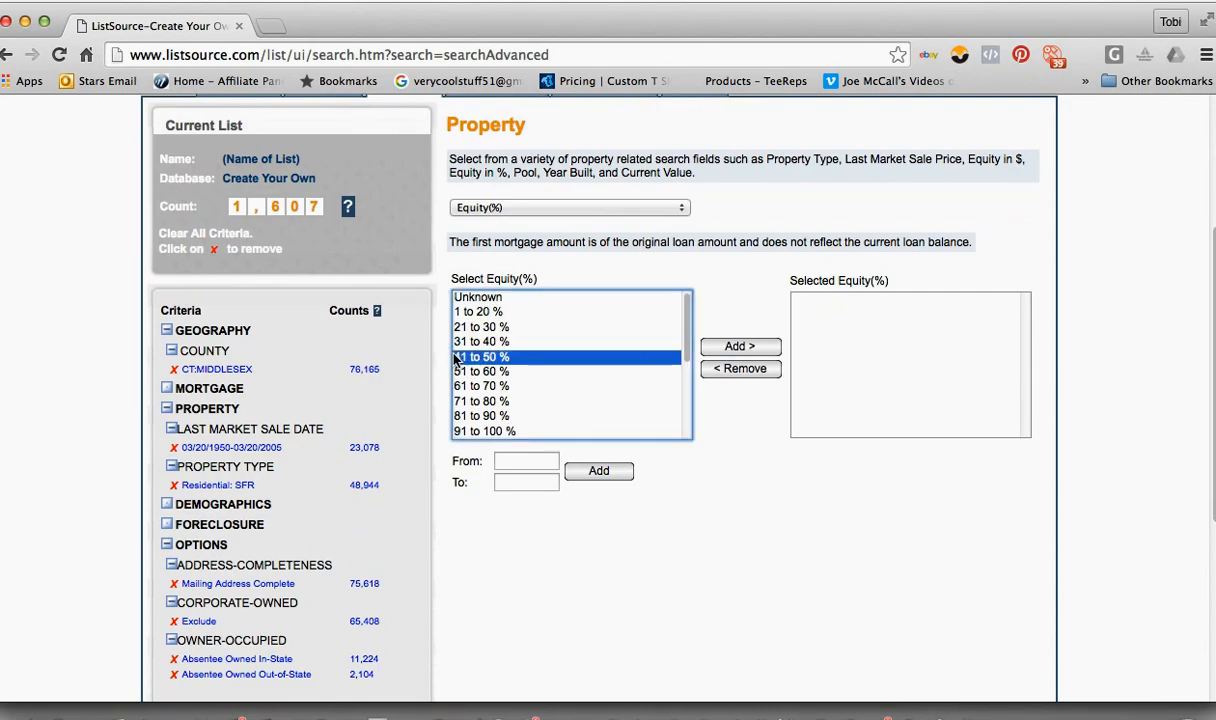
key(Down)
key(shift+Down)
key(shift+Down)
key(shift+Down)
key(shift+Down)
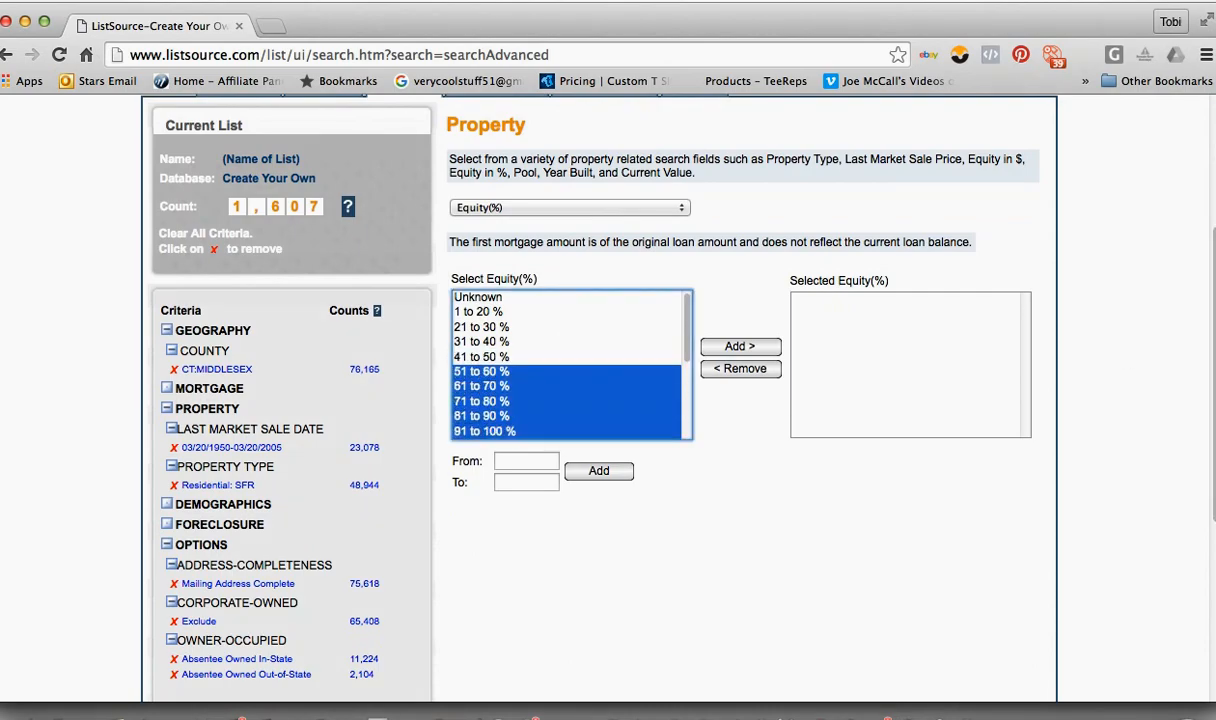
click(757, 348)
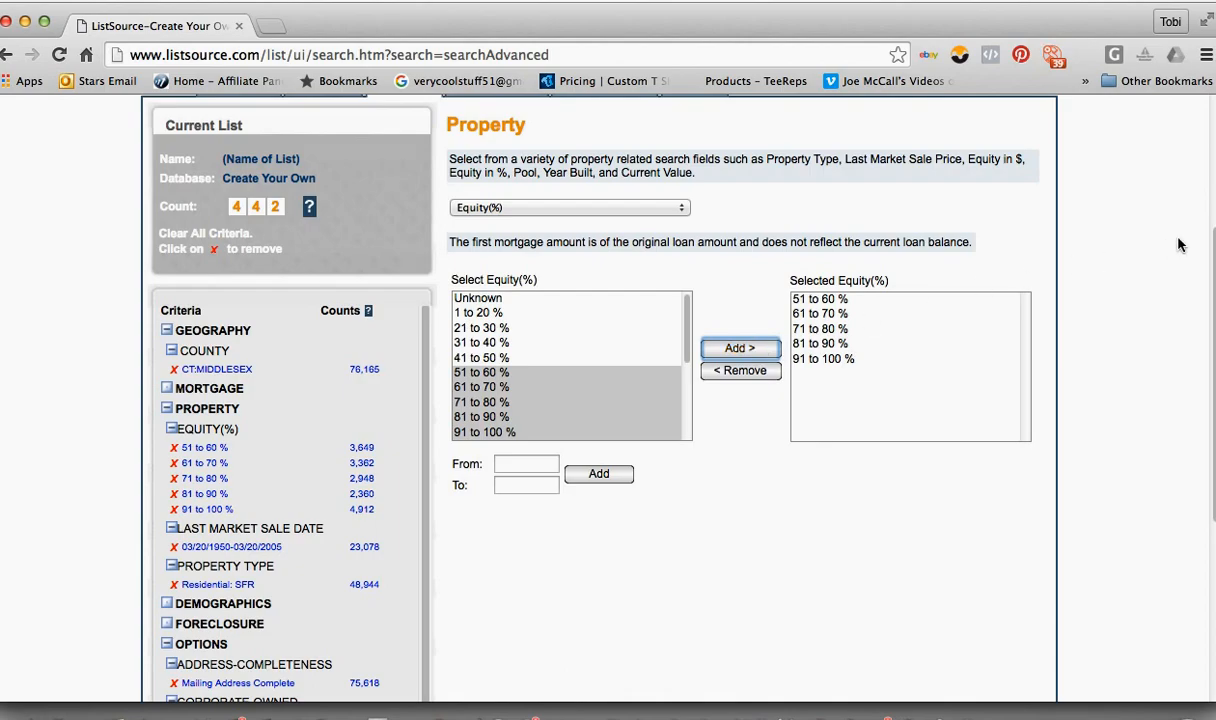
- Display the Property Type criterion and examine its available and selected property types
scroll(1208, 218, up, 2)
scroll(1208, 218, up, 1)
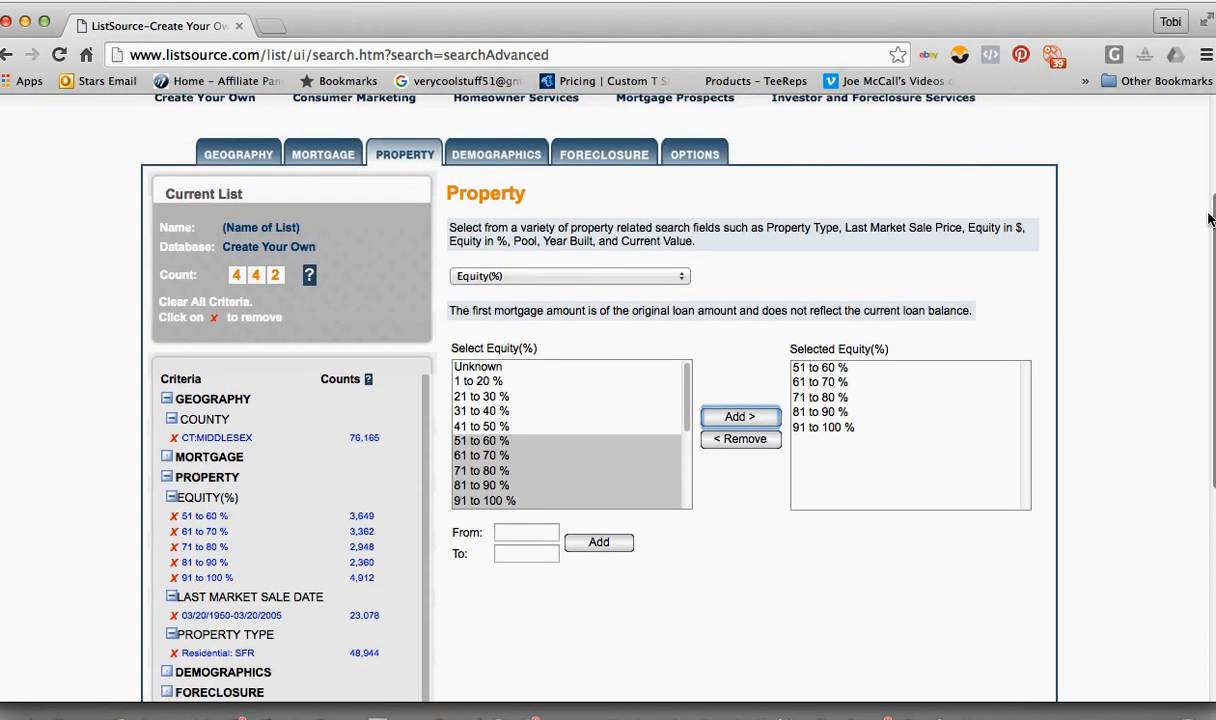
click(525, 276)
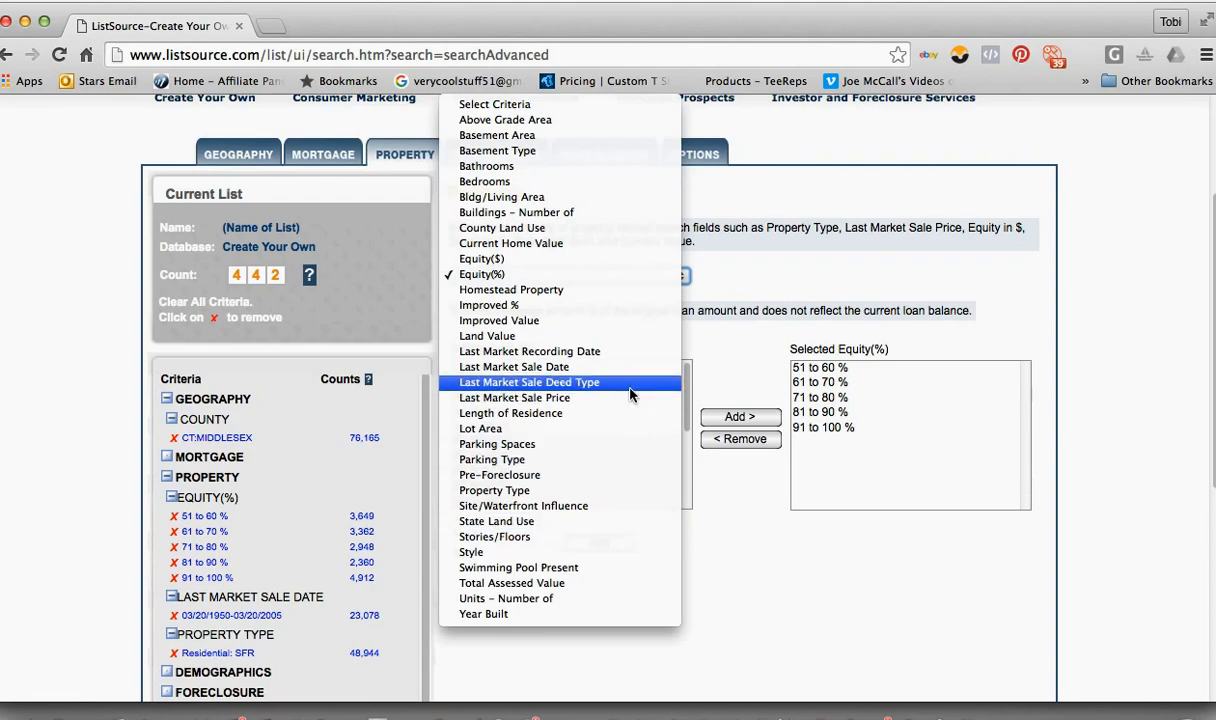
click(510, 490)
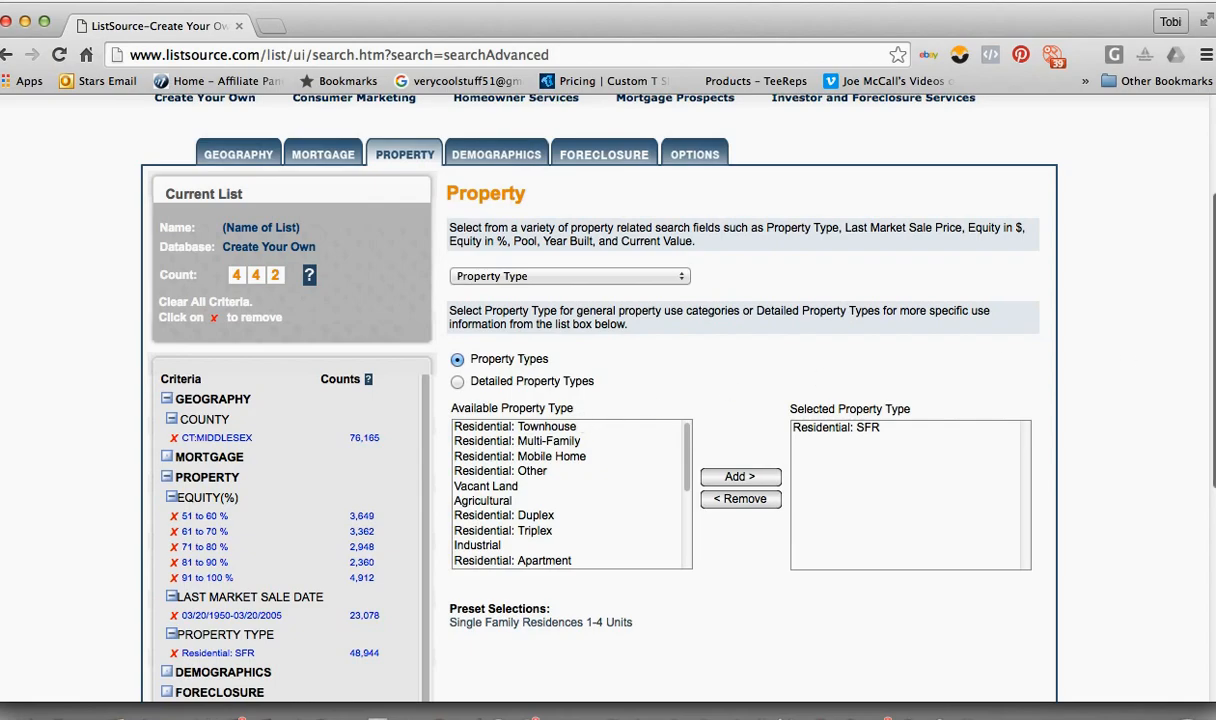
scroll(1203, 399, down, 8)
scroll(847, 253, up, 10)
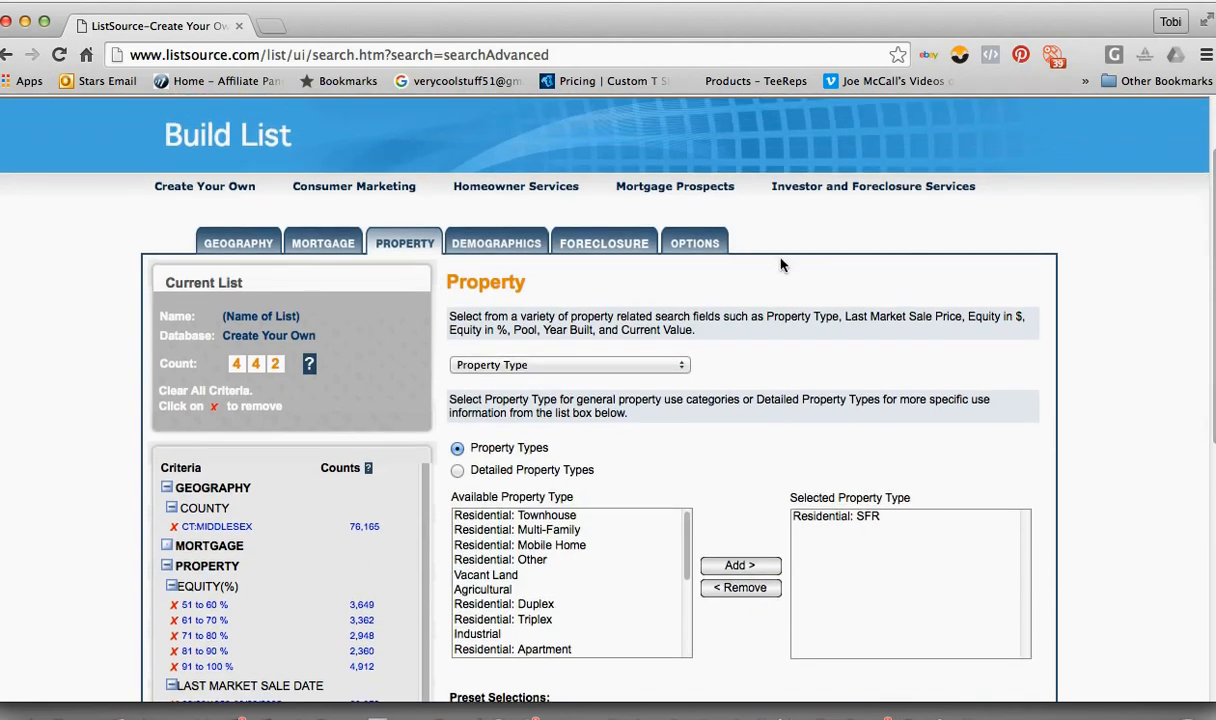
- Display the Last Market Sale Date criterion and set its From date to 03/20/1950
click(539, 366)
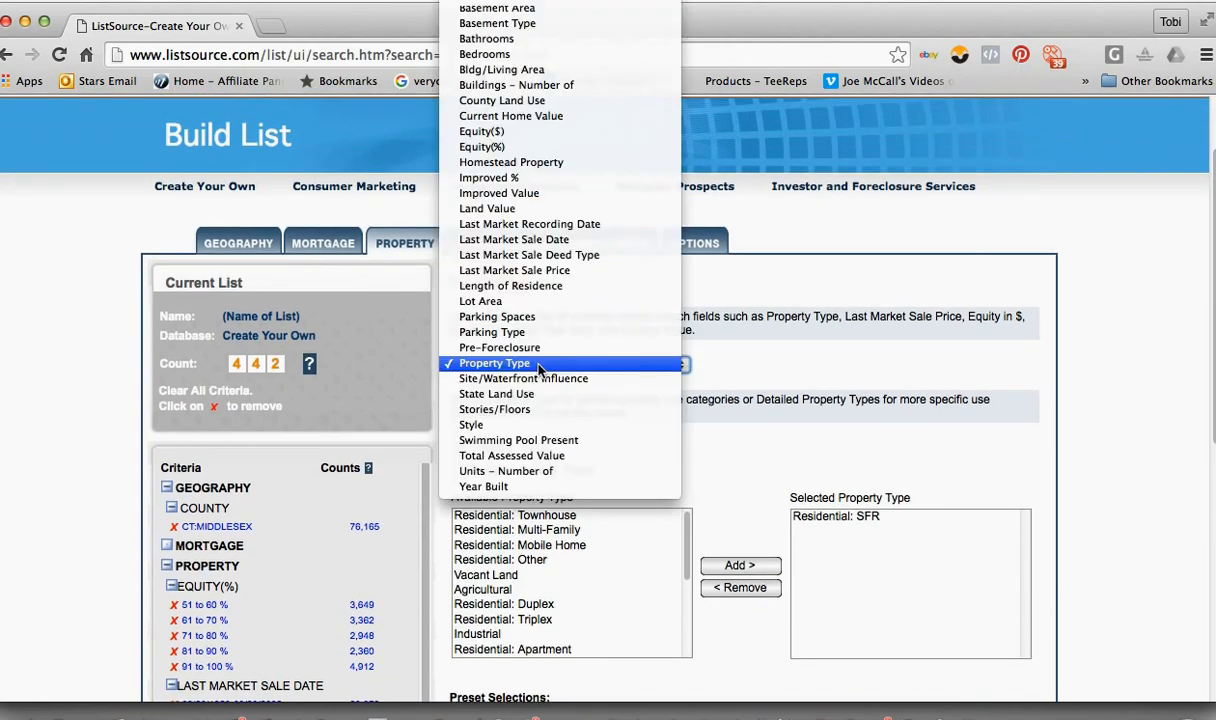
click(556, 241)
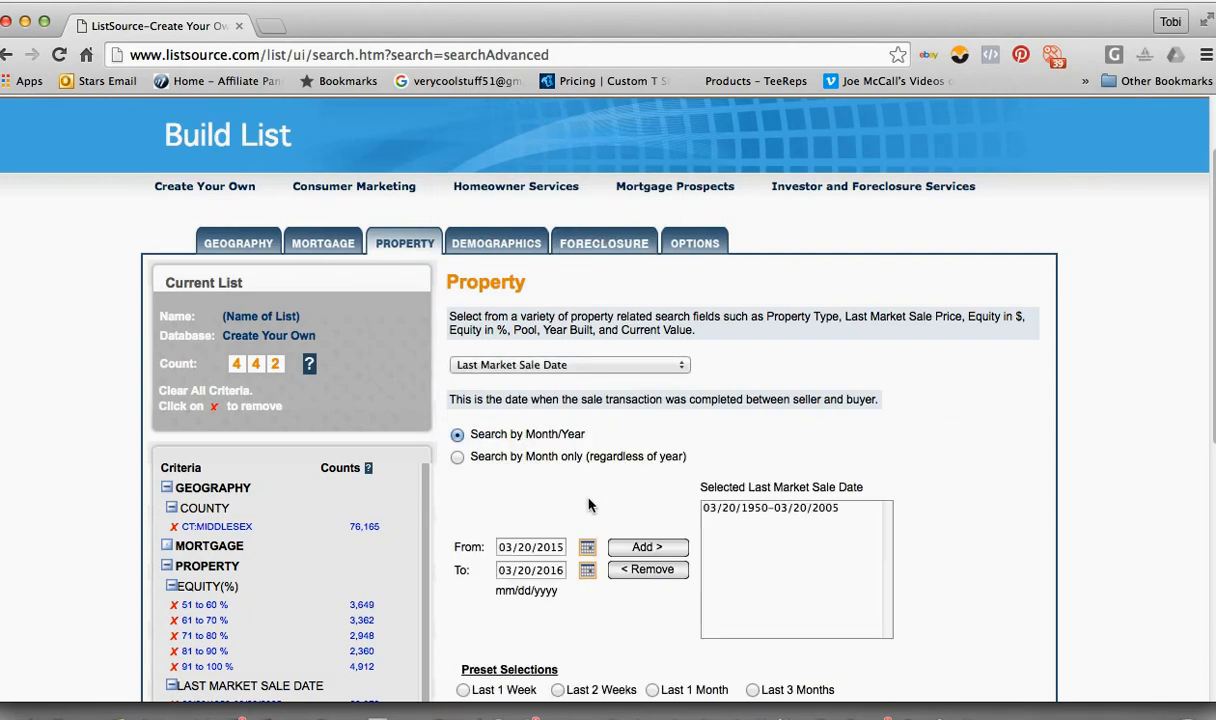
click(543, 546)
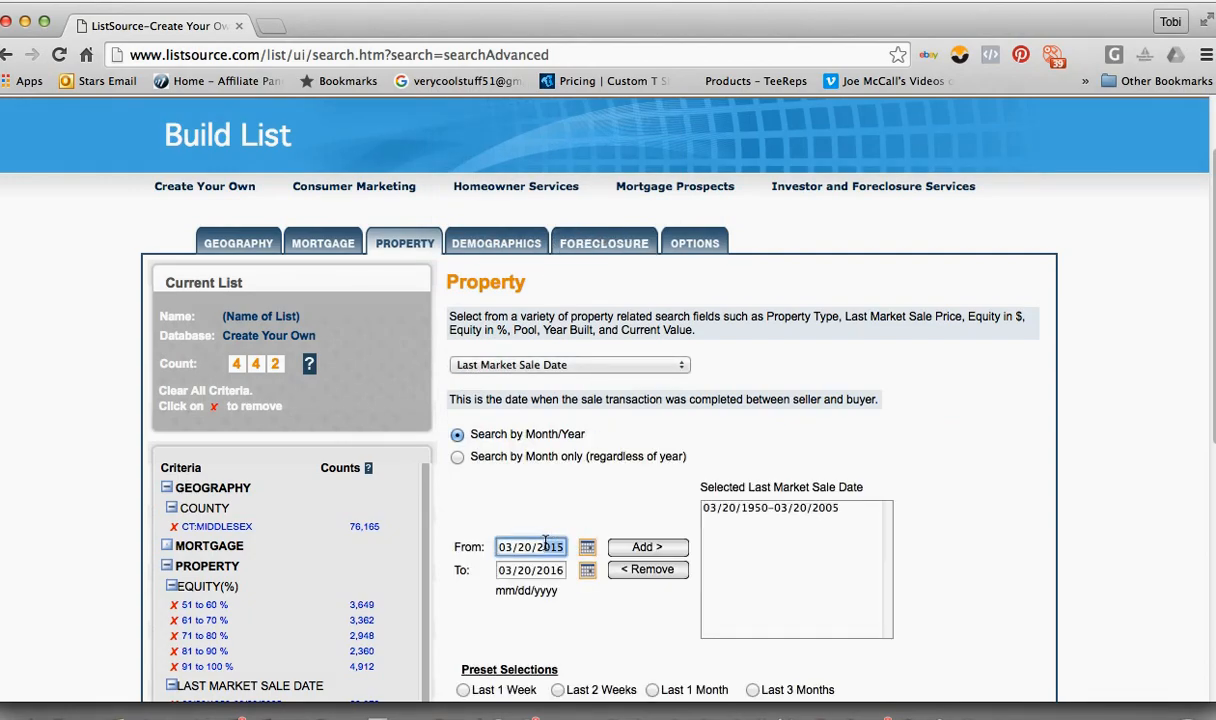
text(1)
key(BackSpace)
key(BackSpace)
key(BackSpace)
- Edit the year in the Last Market Sale Date's To field so the entry reads 03/20/200
click(561, 571)
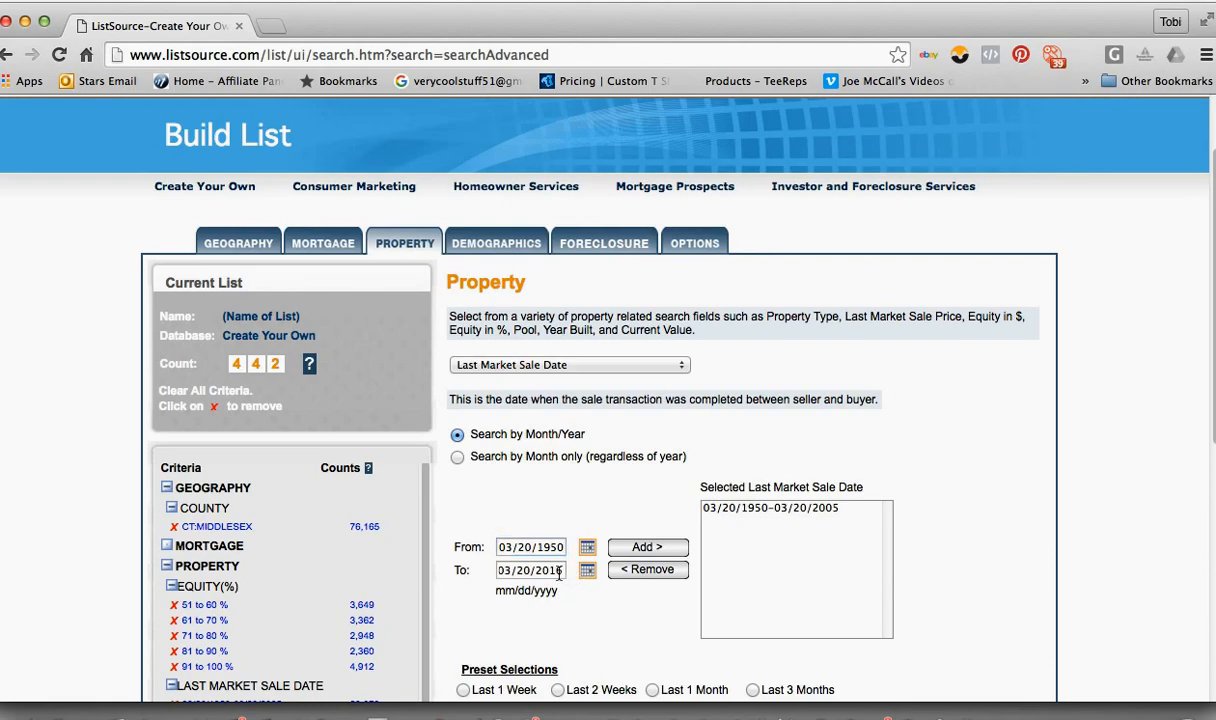
click(551, 572)
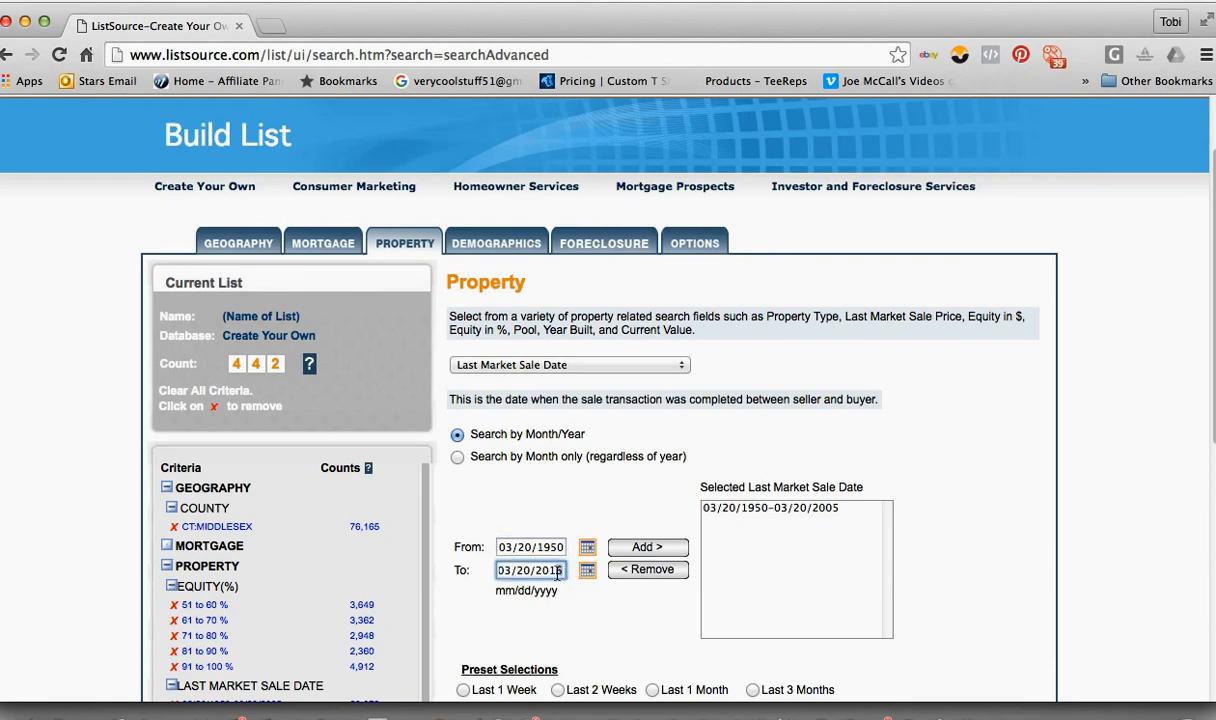
key(BackSpace)
key(BackSpace)
text(0)
text(6)
key(BackSpace)
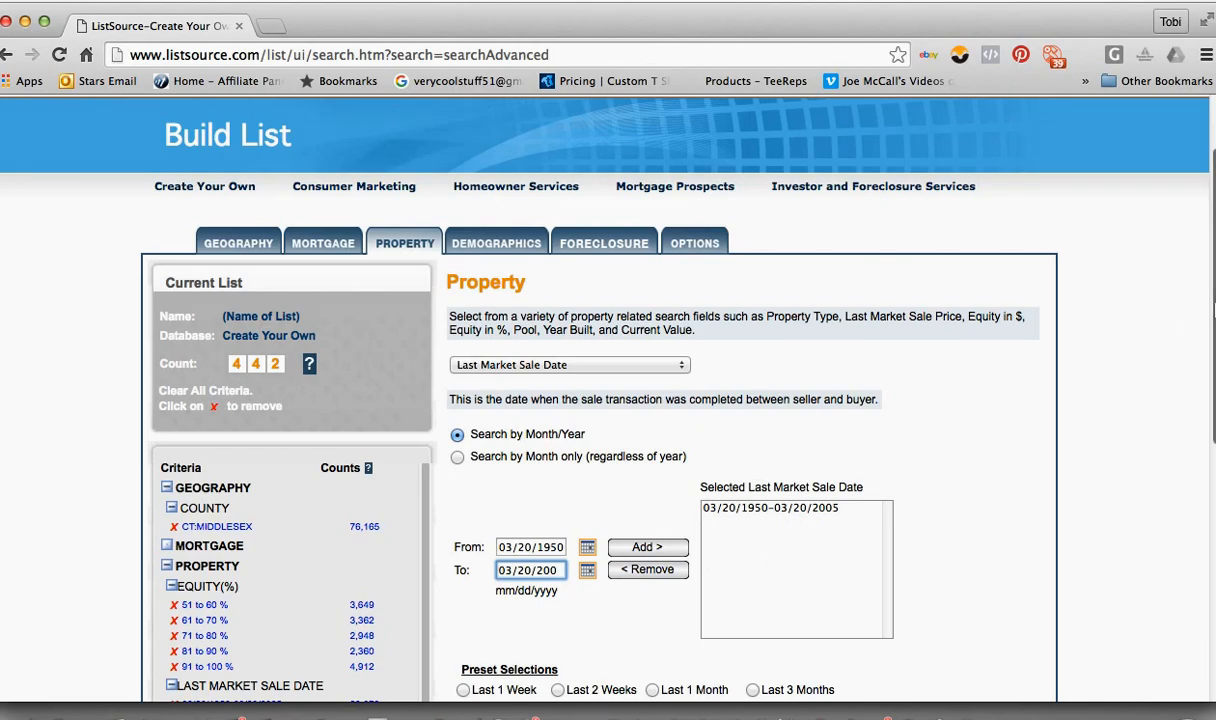
scroll(1207, 478, down, 5)
scroll(1207, 478, up, 6)
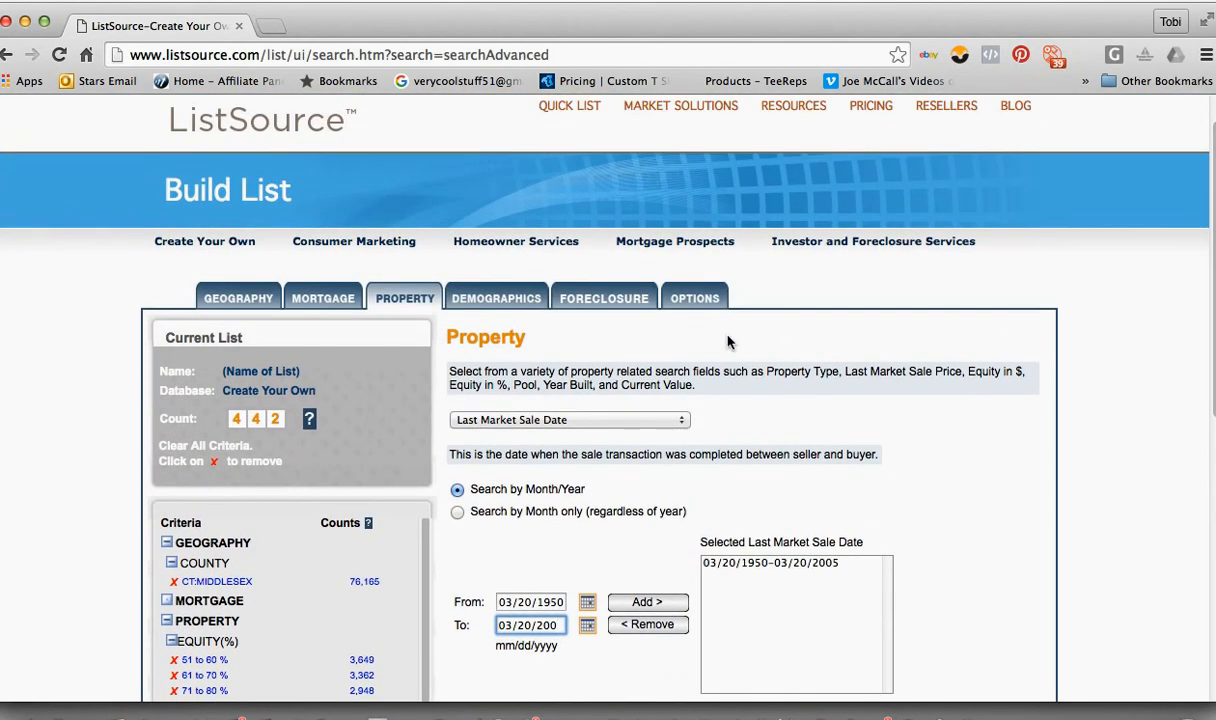
- Examine the available property criteria and the available mortgage criteria
click(645, 424)
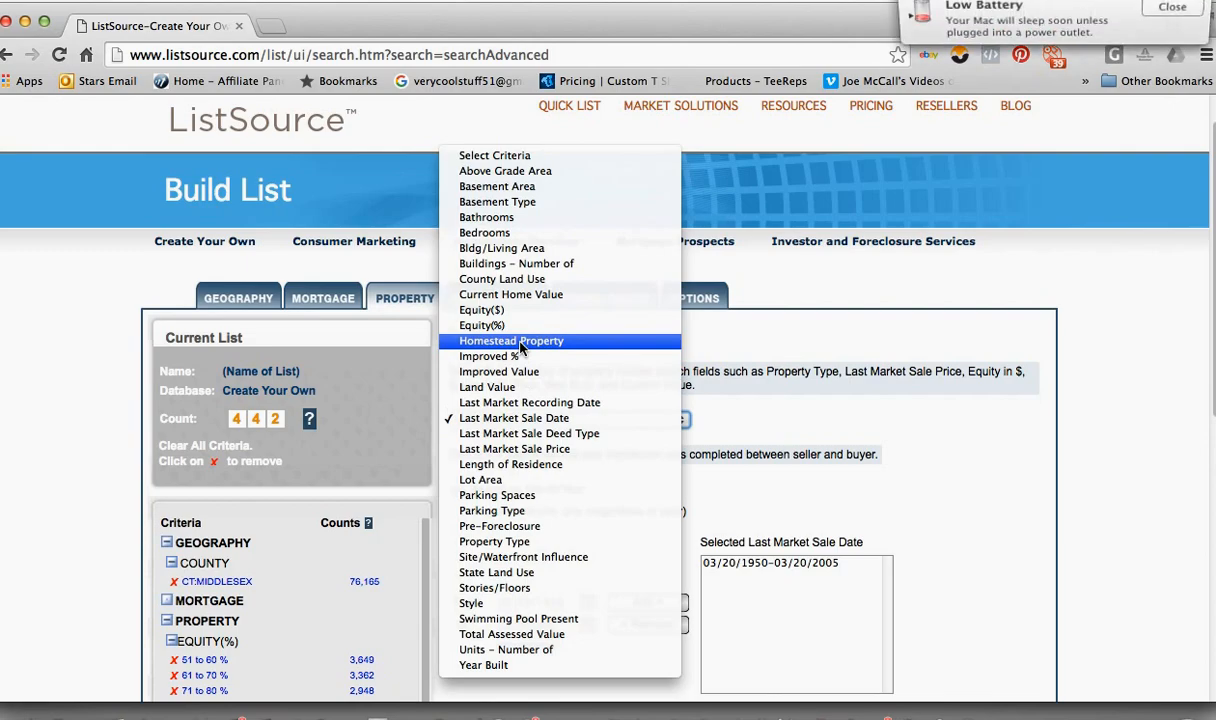
click(1157, 35)
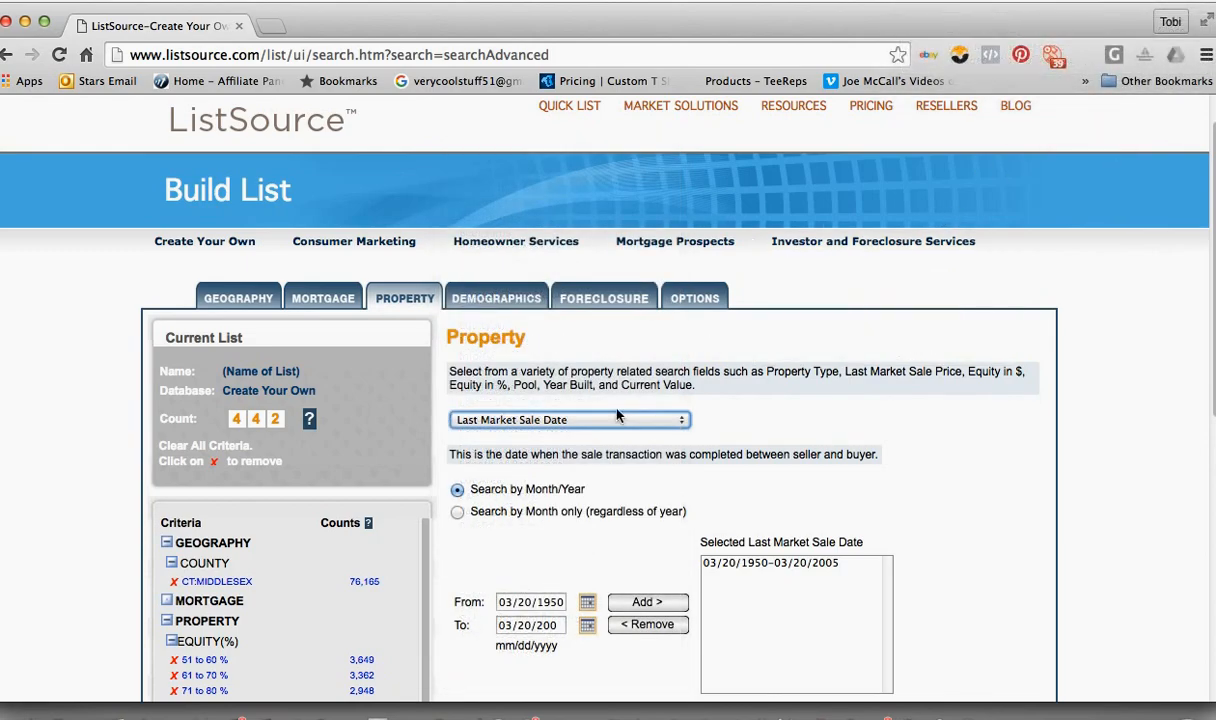
click(343, 299)
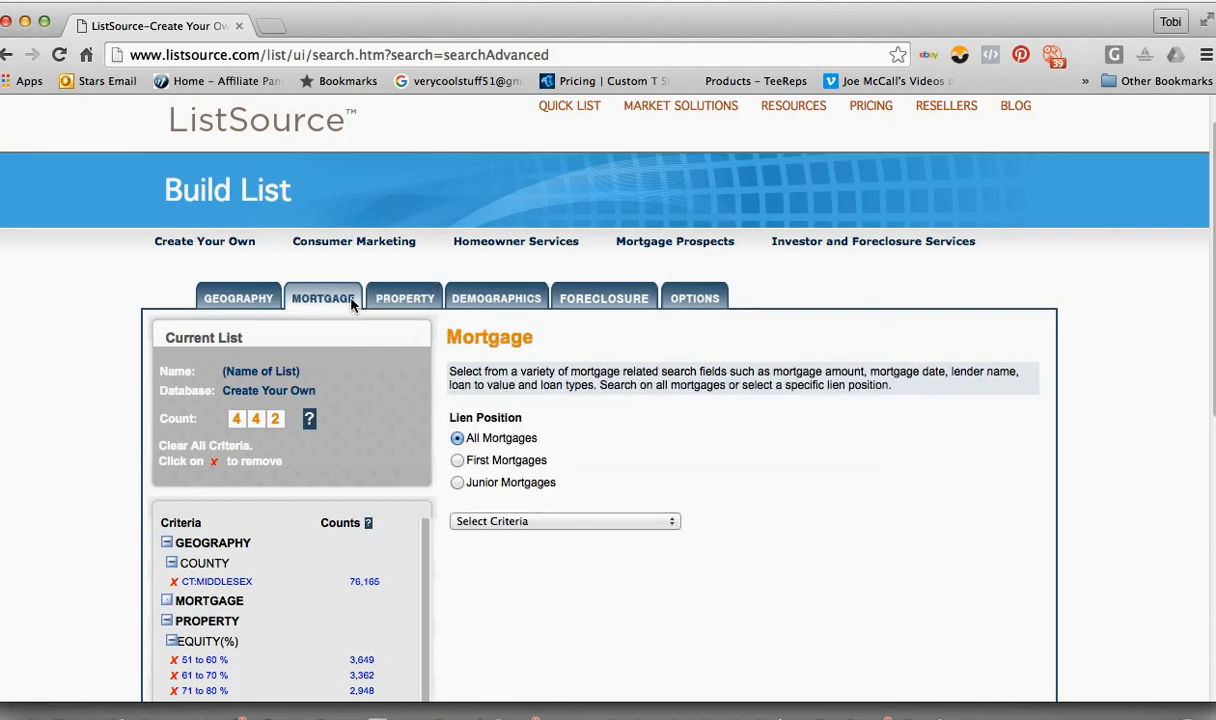
click(529, 522)
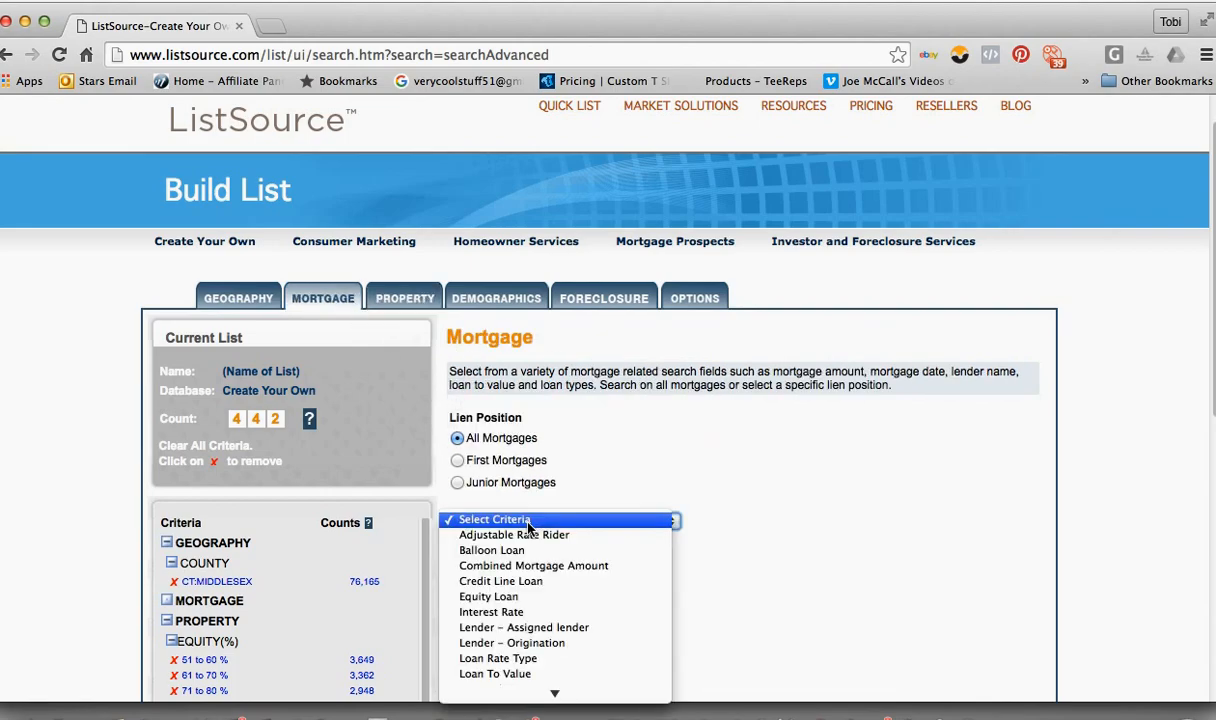
click(705, 300)
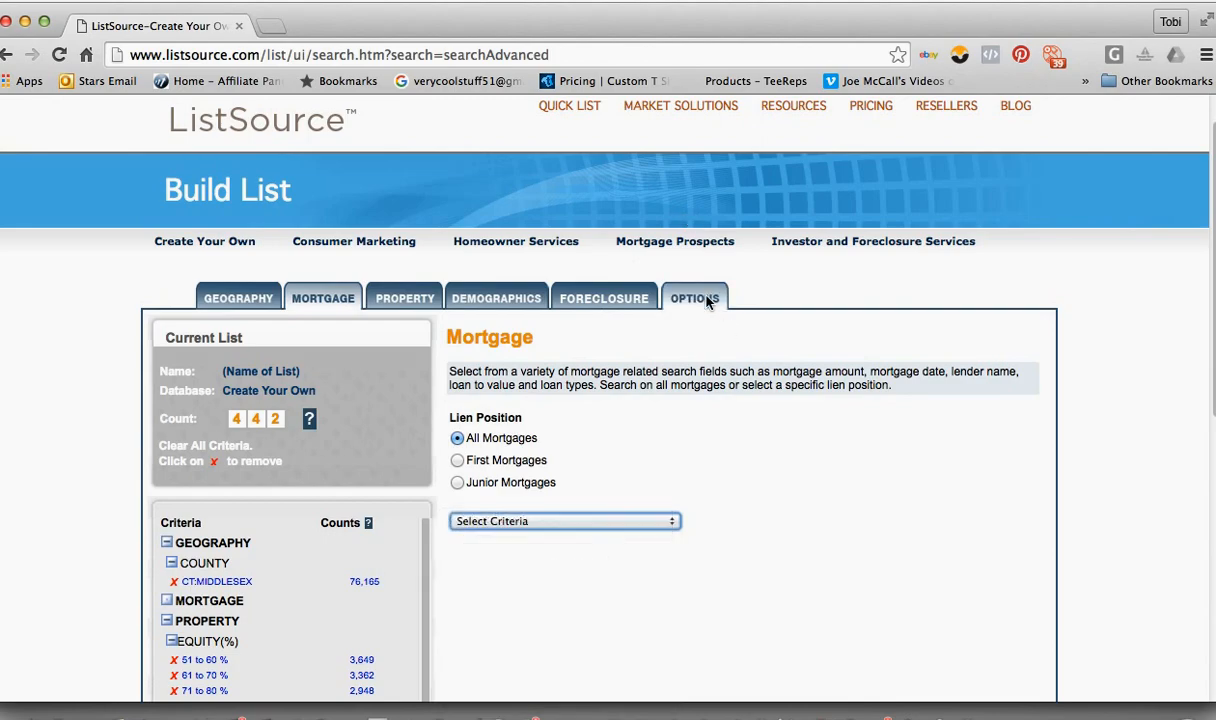
- Look at the Options and Demographics criteria and review the full set of criteria applied to the list
click(707, 300)
click(497, 298)
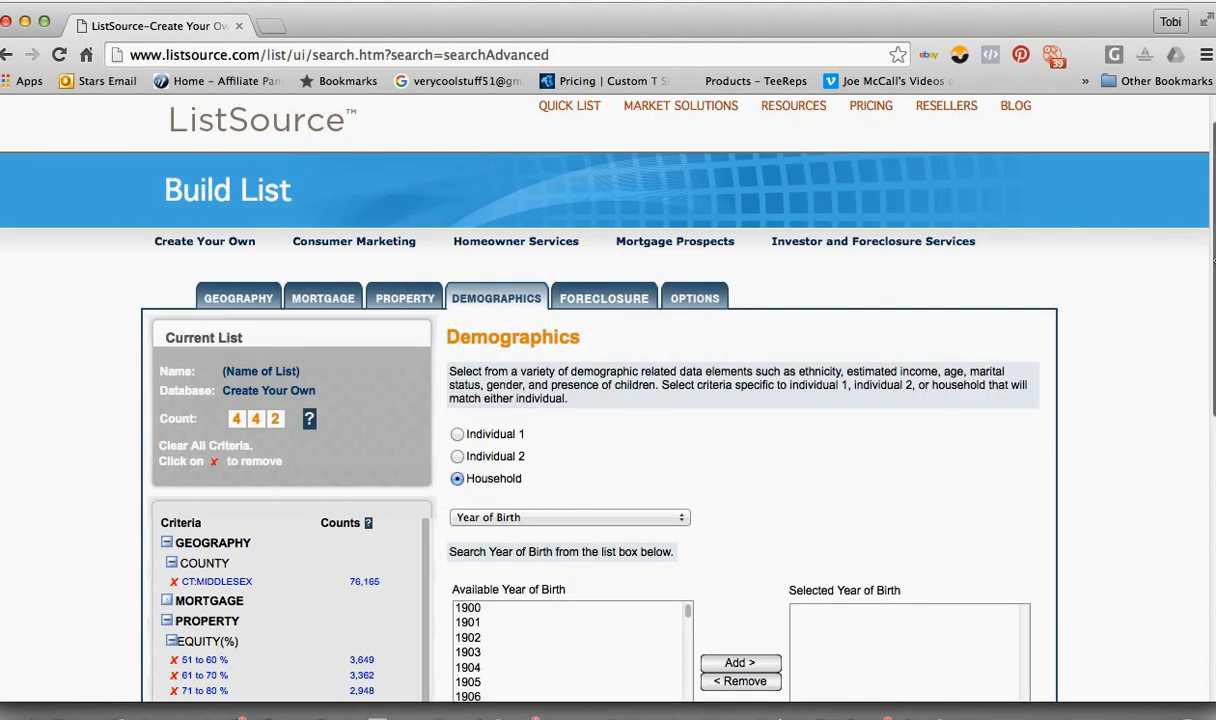
scroll(1135, 233, down, 5)
scroll(1135, 233, up, 6)
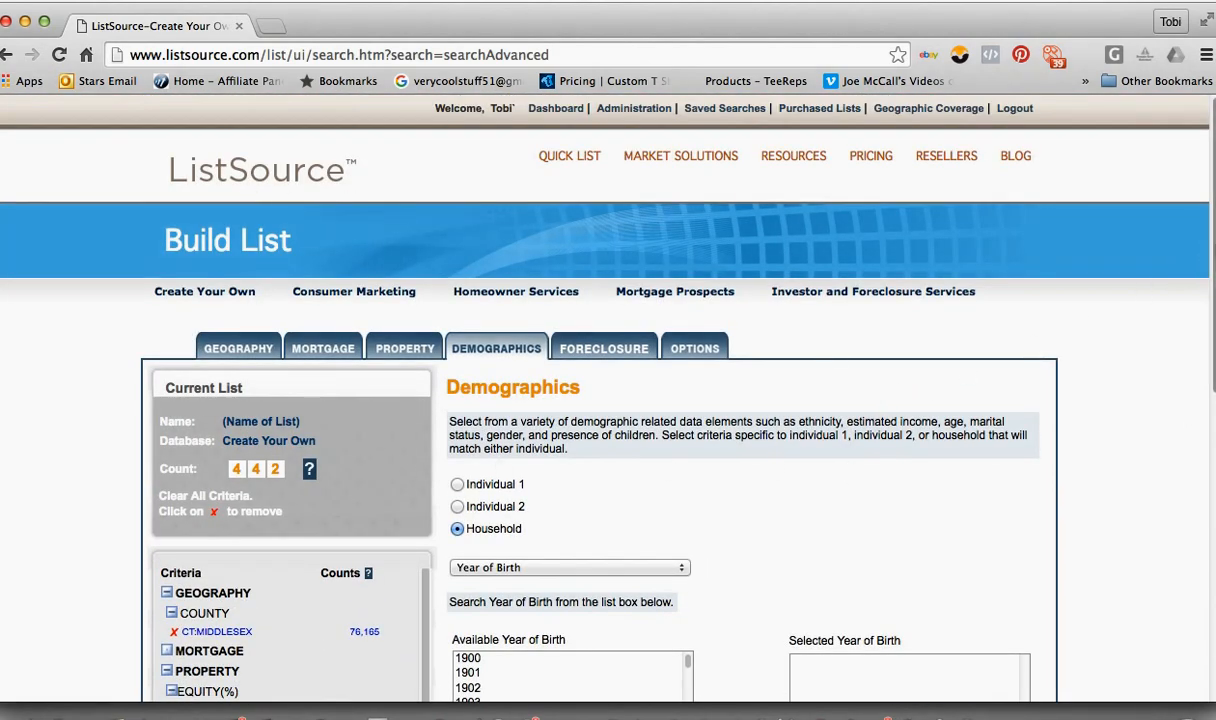
drag(1212, 255, 1212, 424)
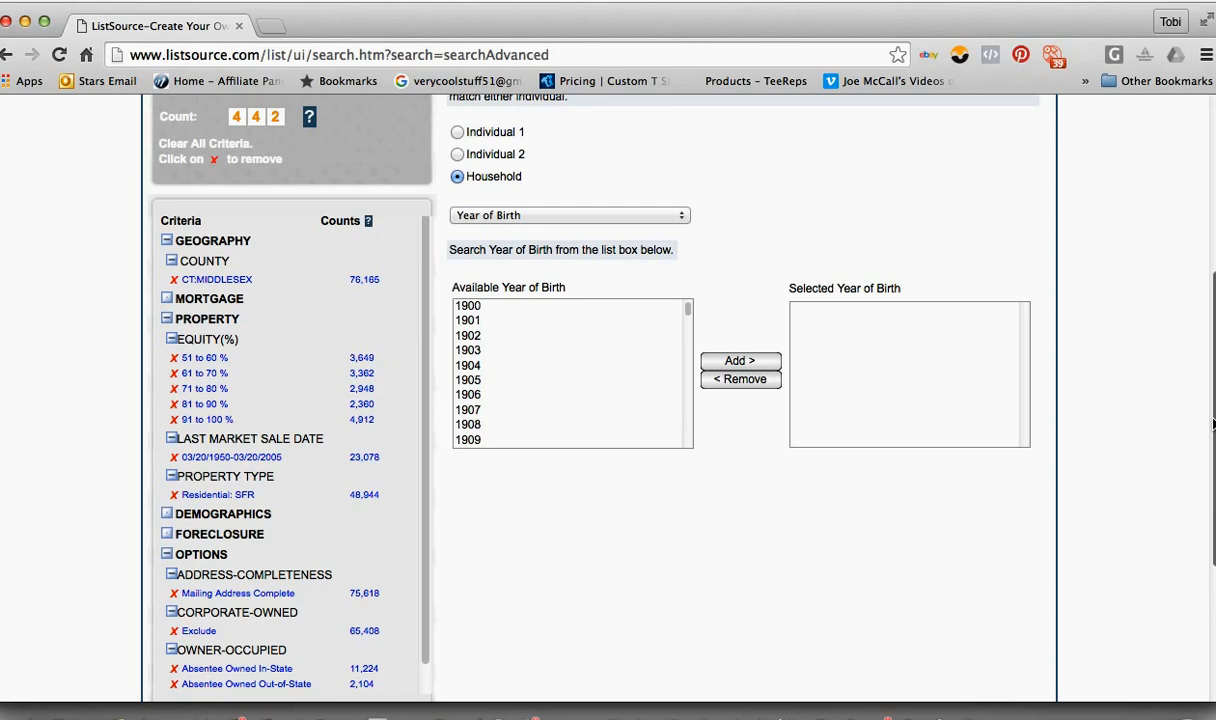
drag(1213, 424, 1213, 367)
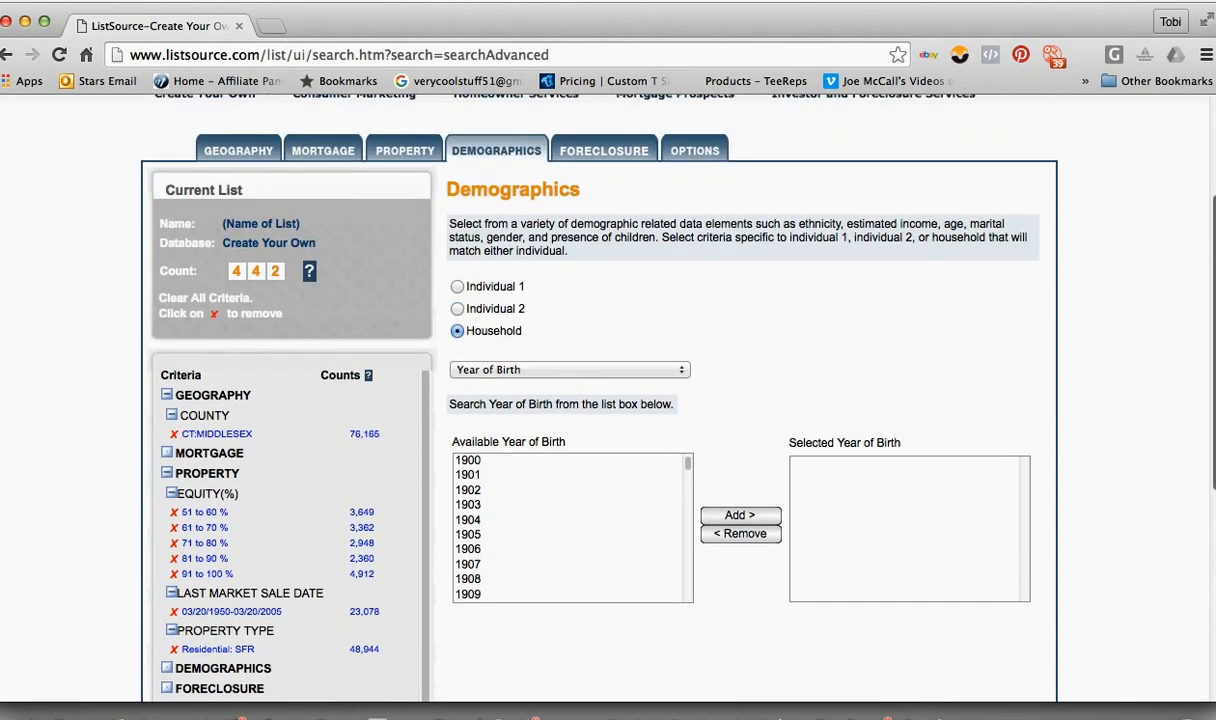
- Limit the Owner Occupied Status to absentee-owned properties with out-of-state owners only, leaving out in-state owners
click(710, 153)
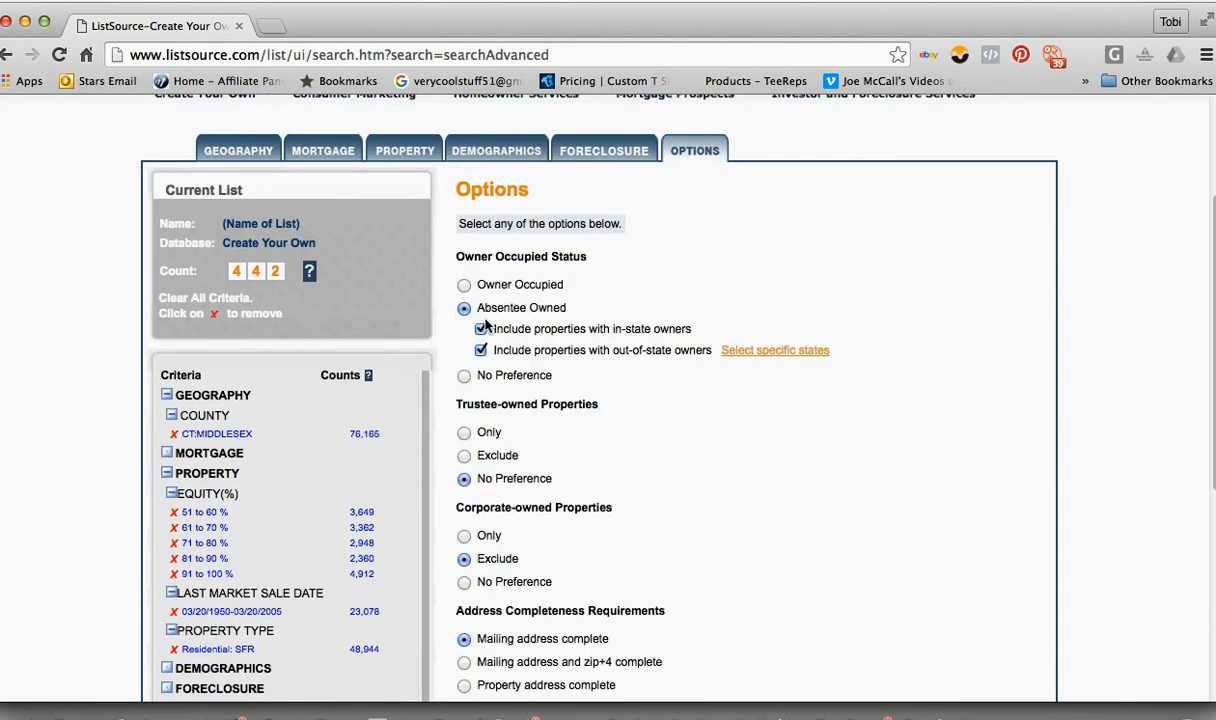
click(464, 286)
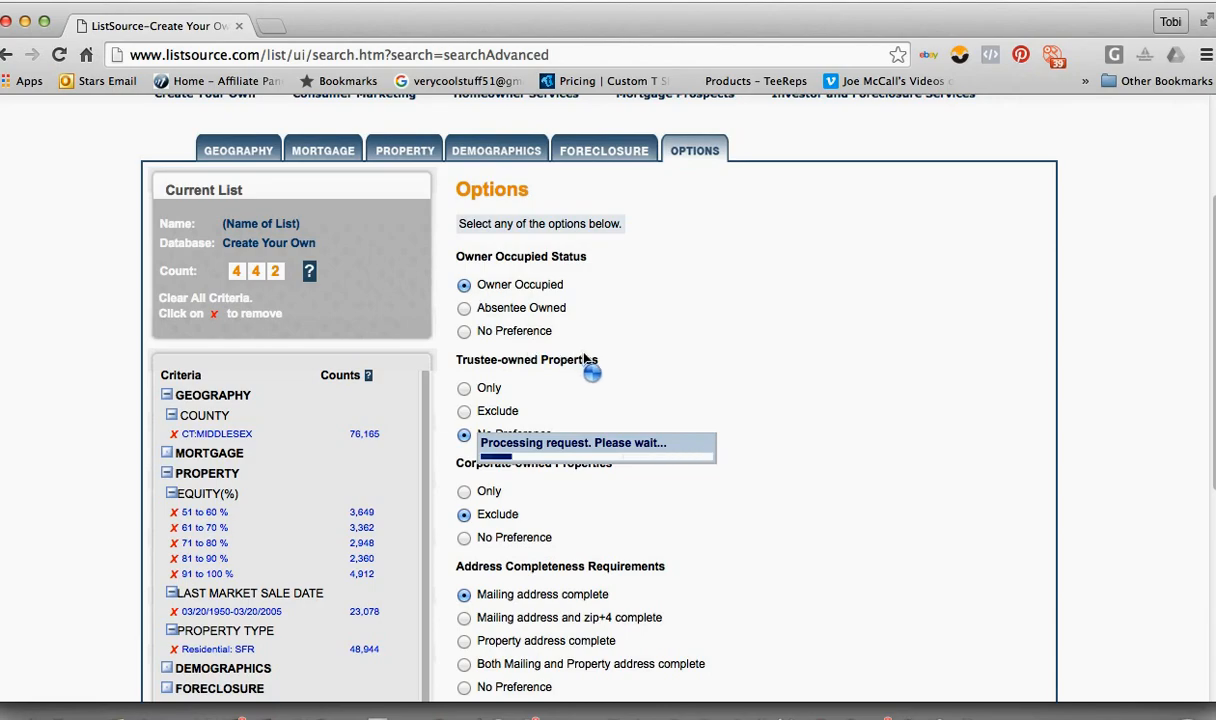
click(464, 308)
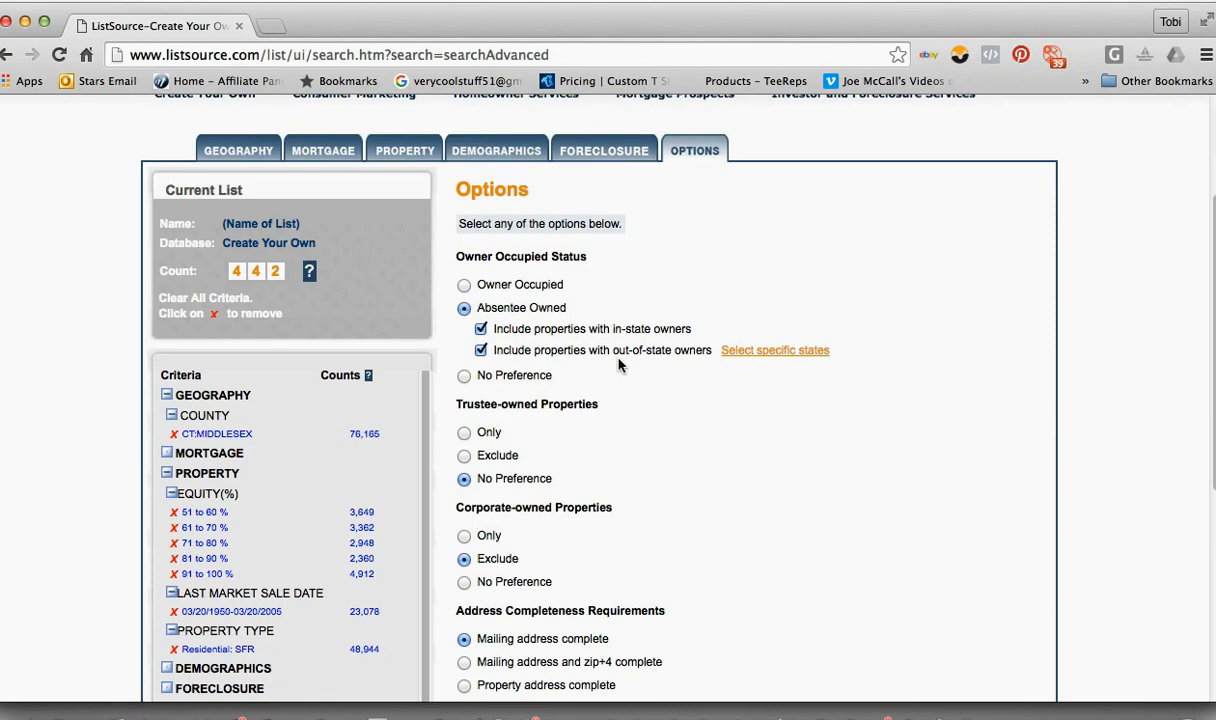
click(481, 329)
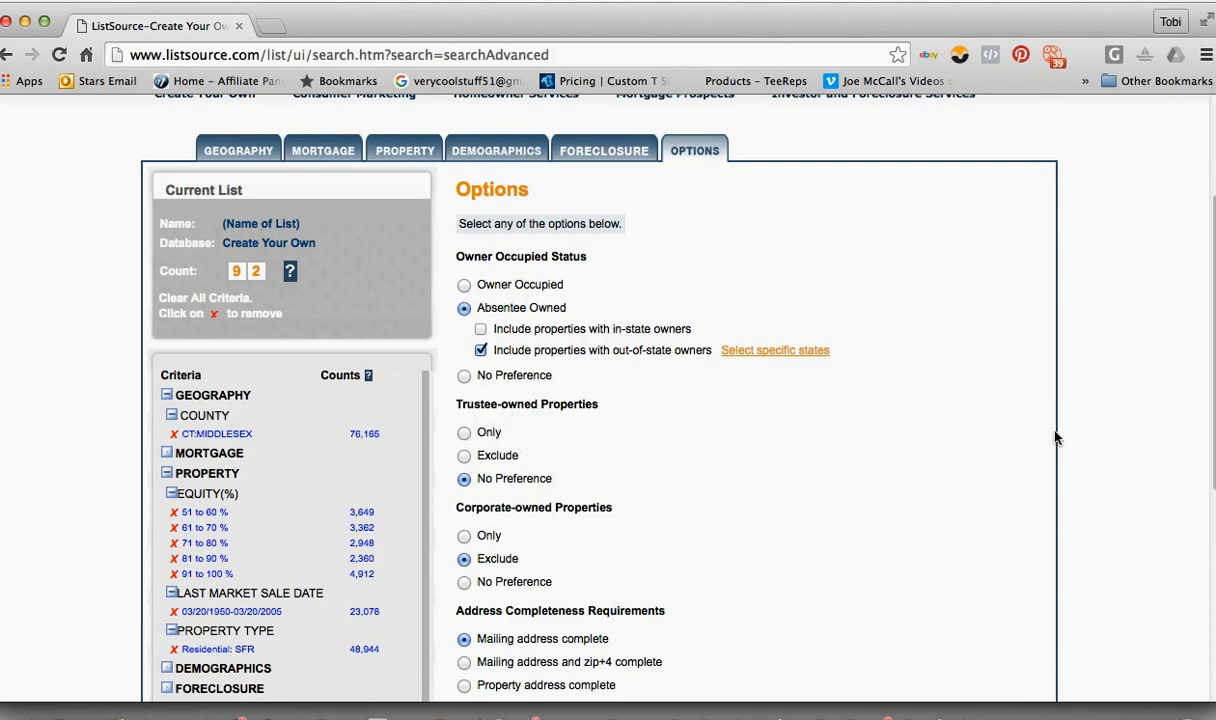
- Set the address completeness requirement to both mailing and property address complete, and proceed to the list's purchase and output fields page
scroll(1205, 390, down, 5)
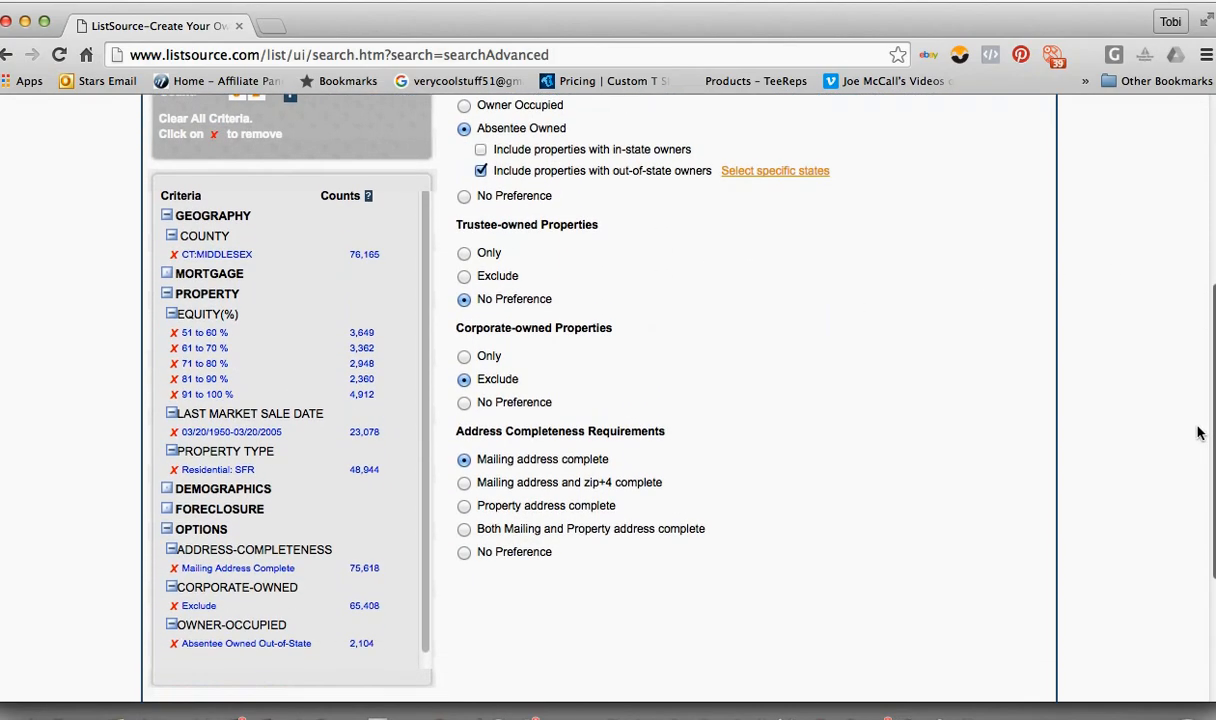
click(465, 528)
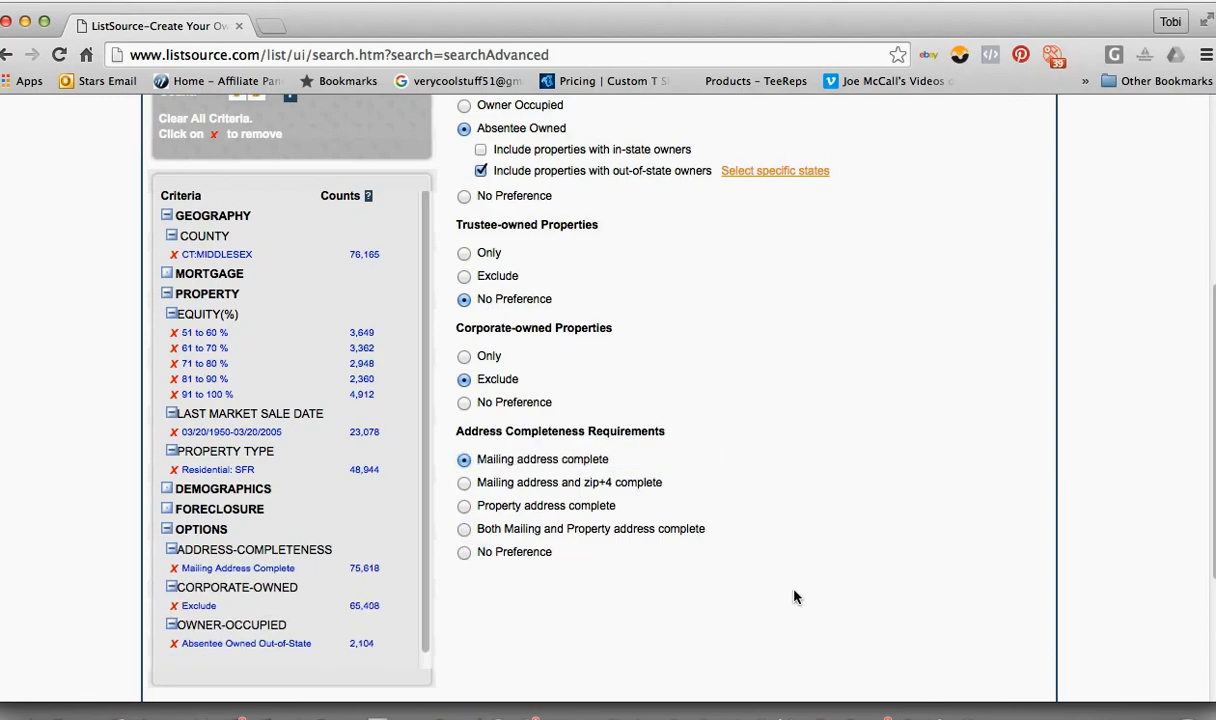
click(464, 528)
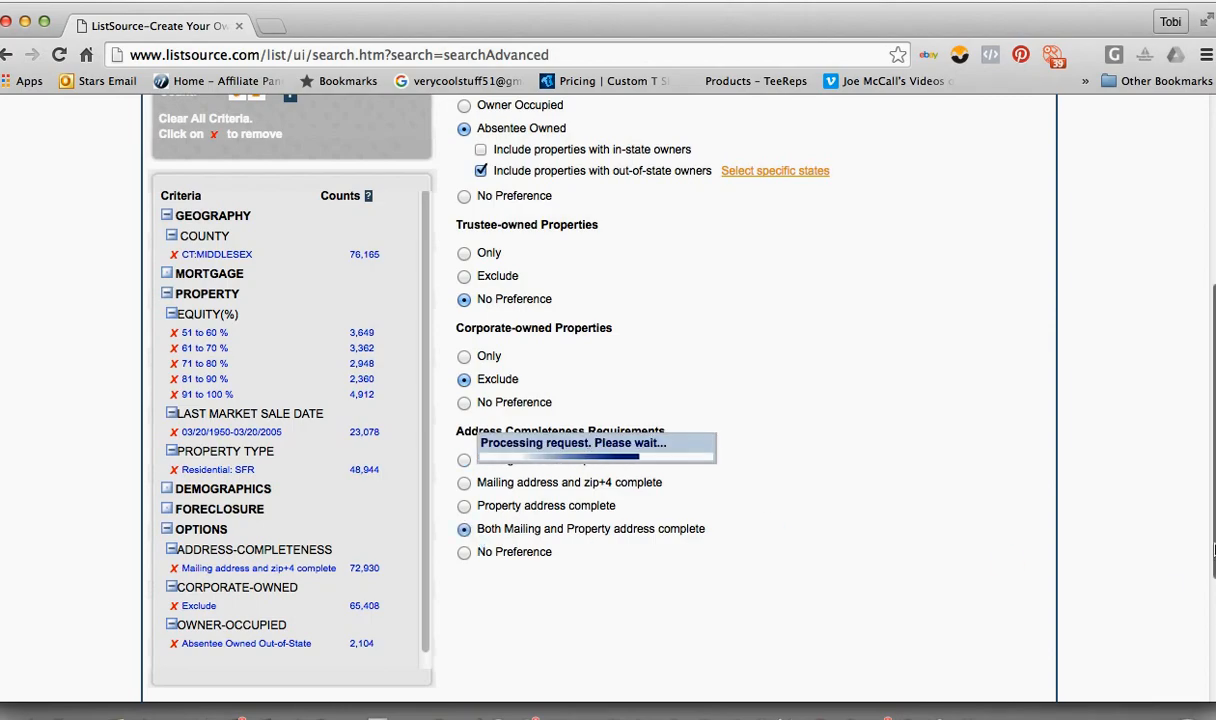
scroll(1213, 549, down, 5)
click(933, 569)
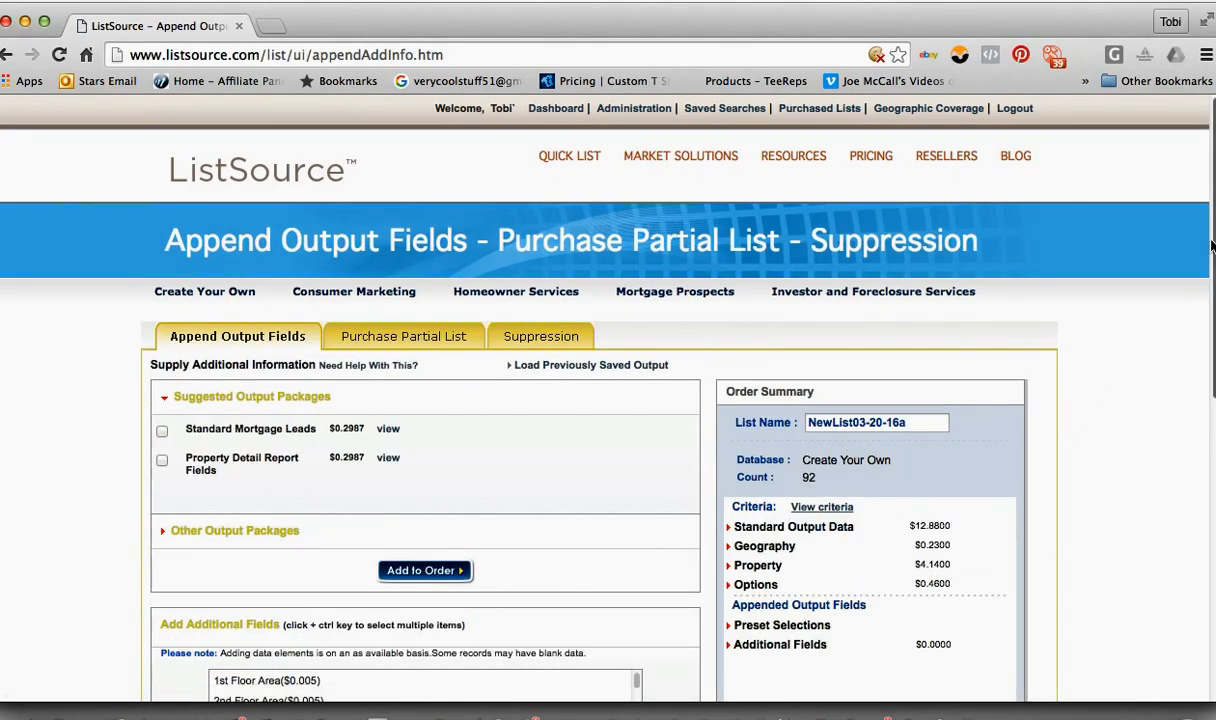
- Review the output fields and order summary, and set the order to remove duplicate property mailing addresses
scroll(1205, 364, down, 5)
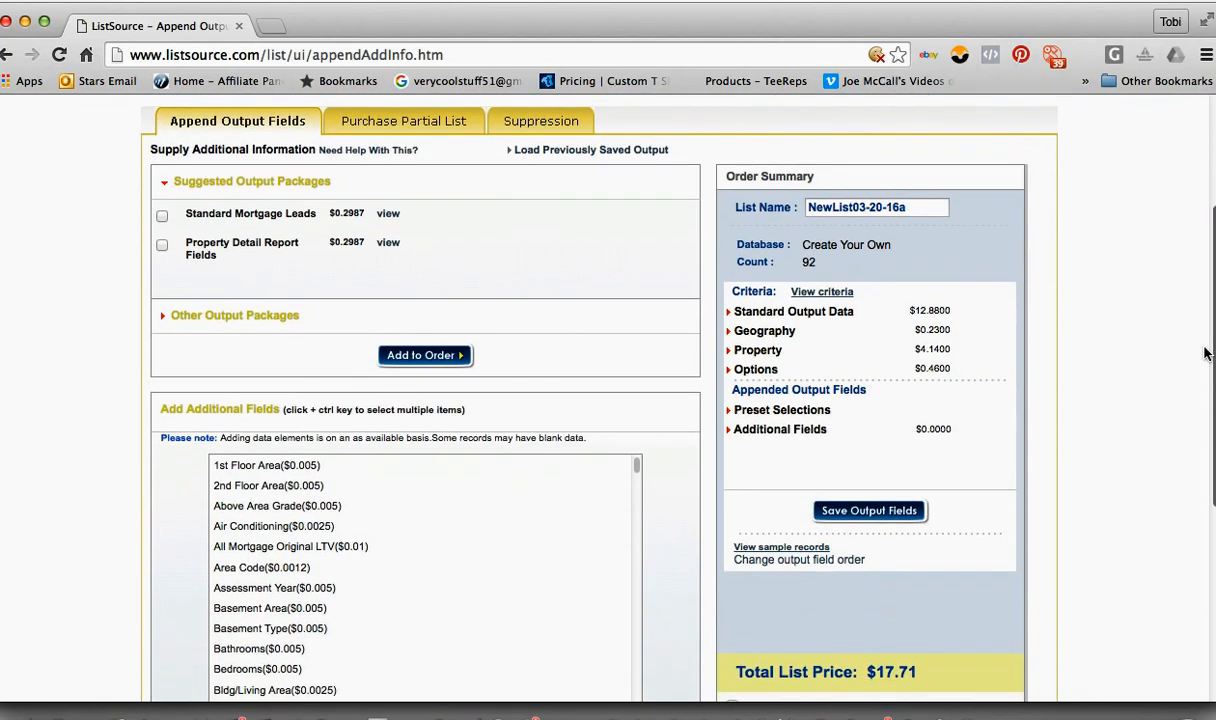
scroll(1205, 364, down, 1)
scroll(1203, 374, up, 3)
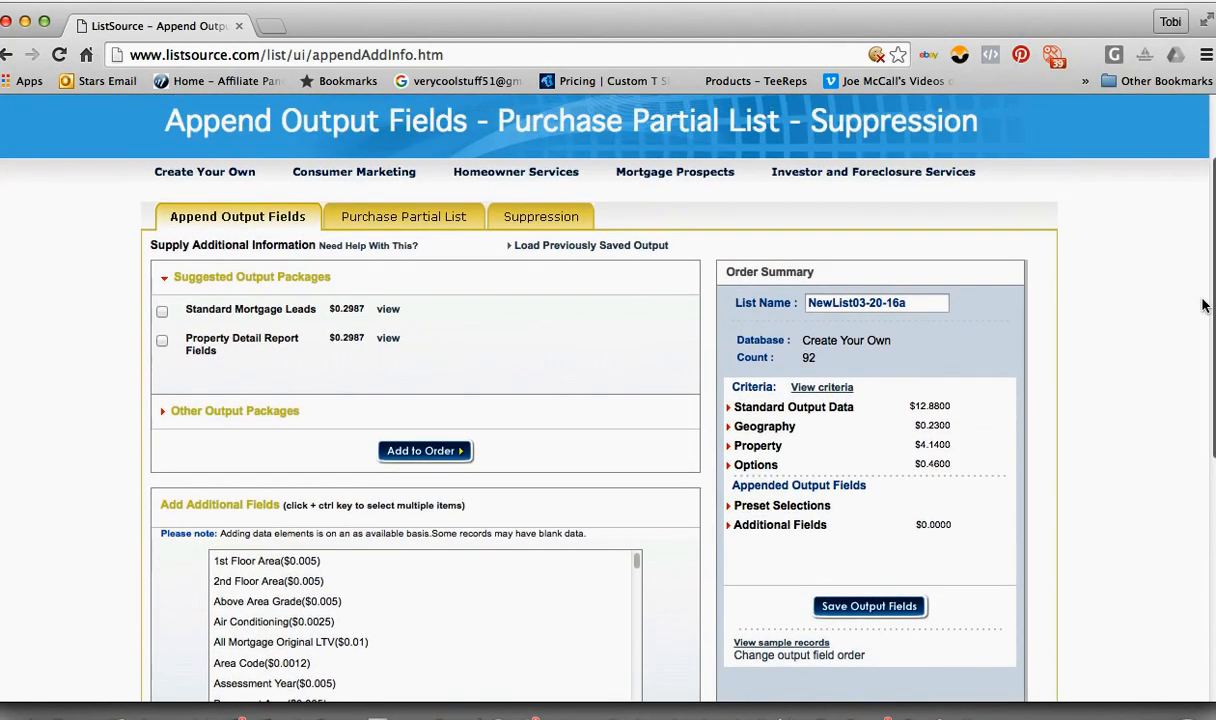
scroll(1203, 336, down, 2)
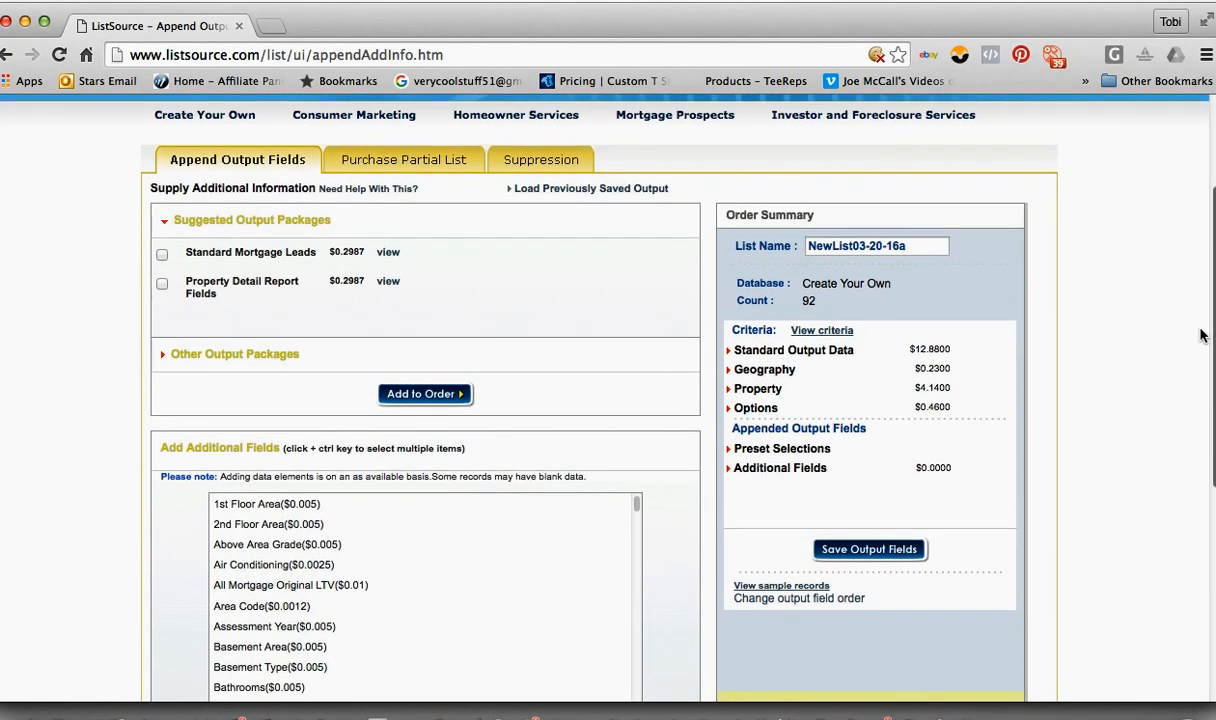
scroll(1200, 380, down, 3)
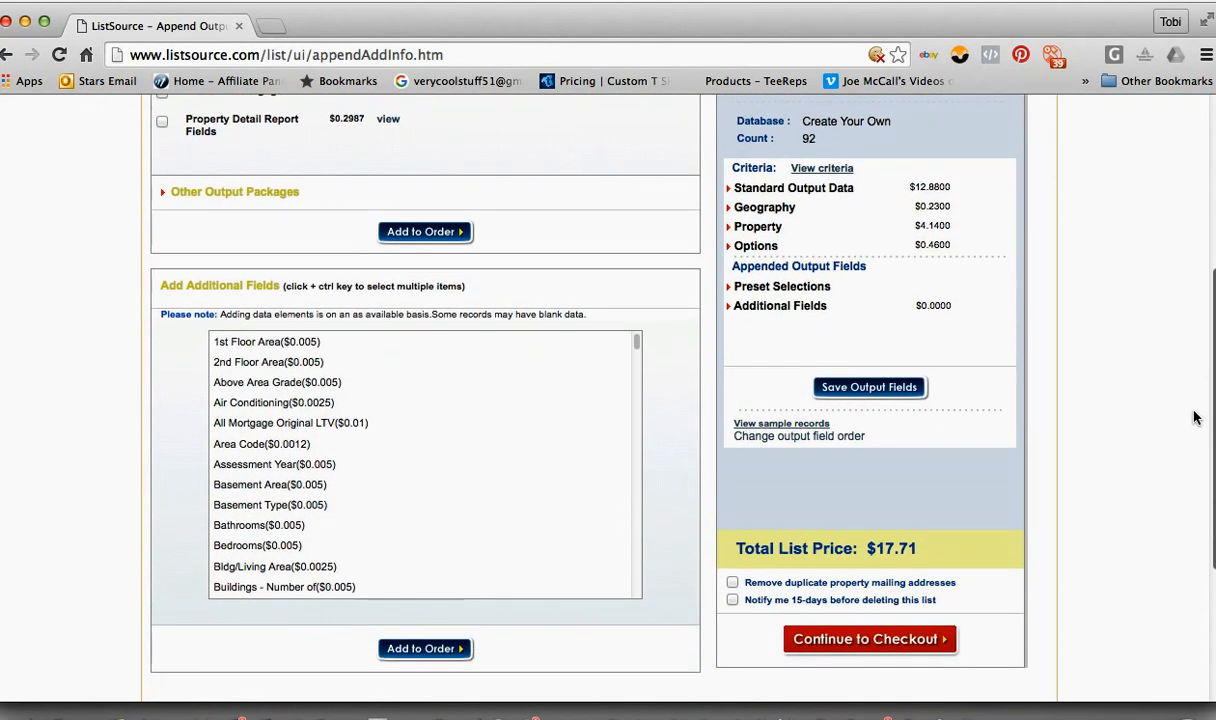
click(732, 582)
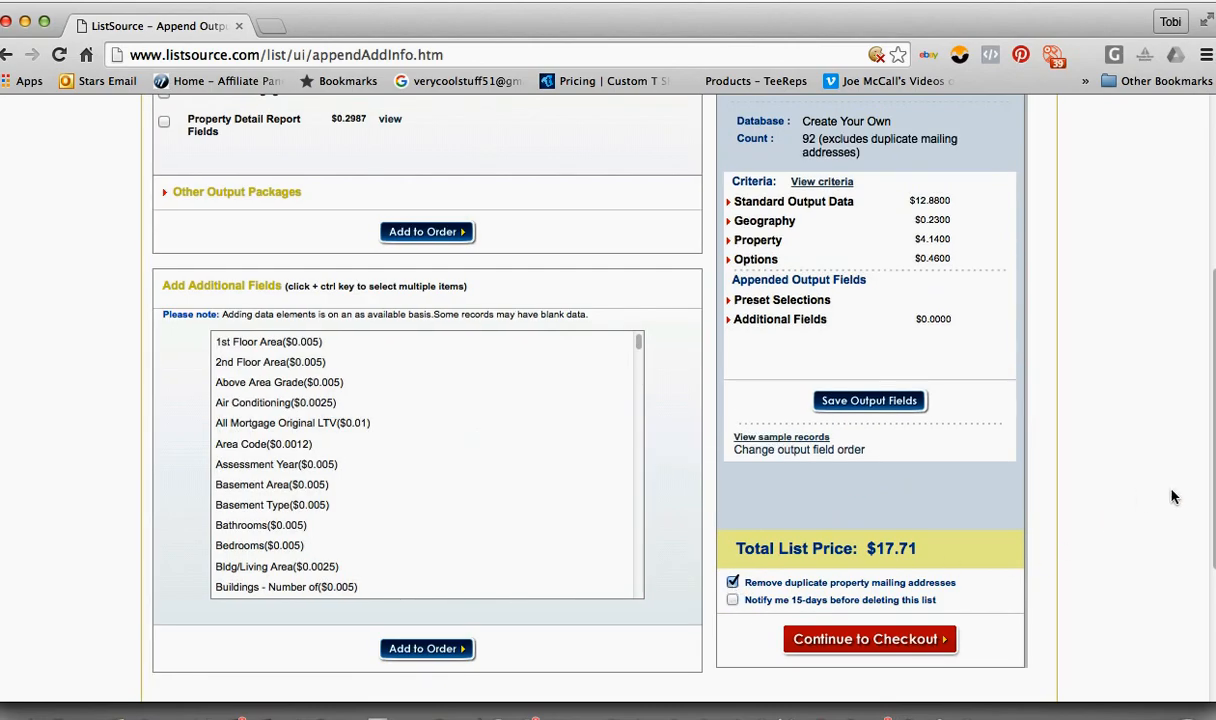
scroll(1210, 388, up, 4)
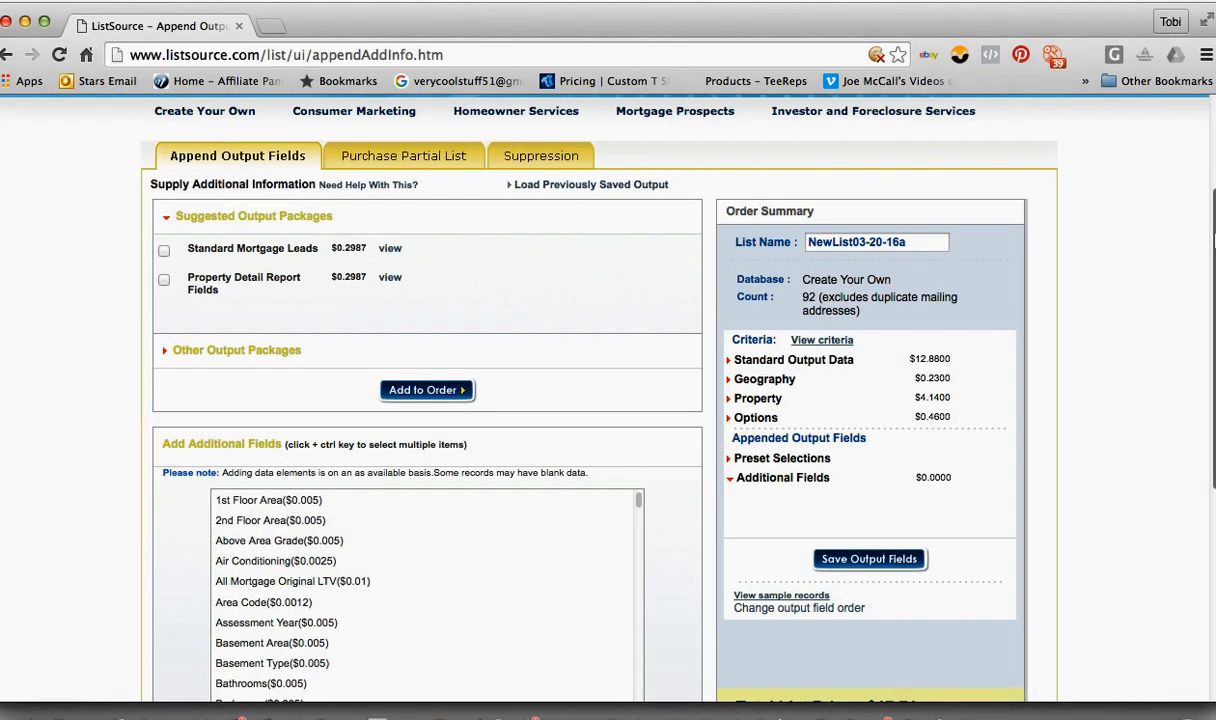
scroll(1151, 230, up, 4)
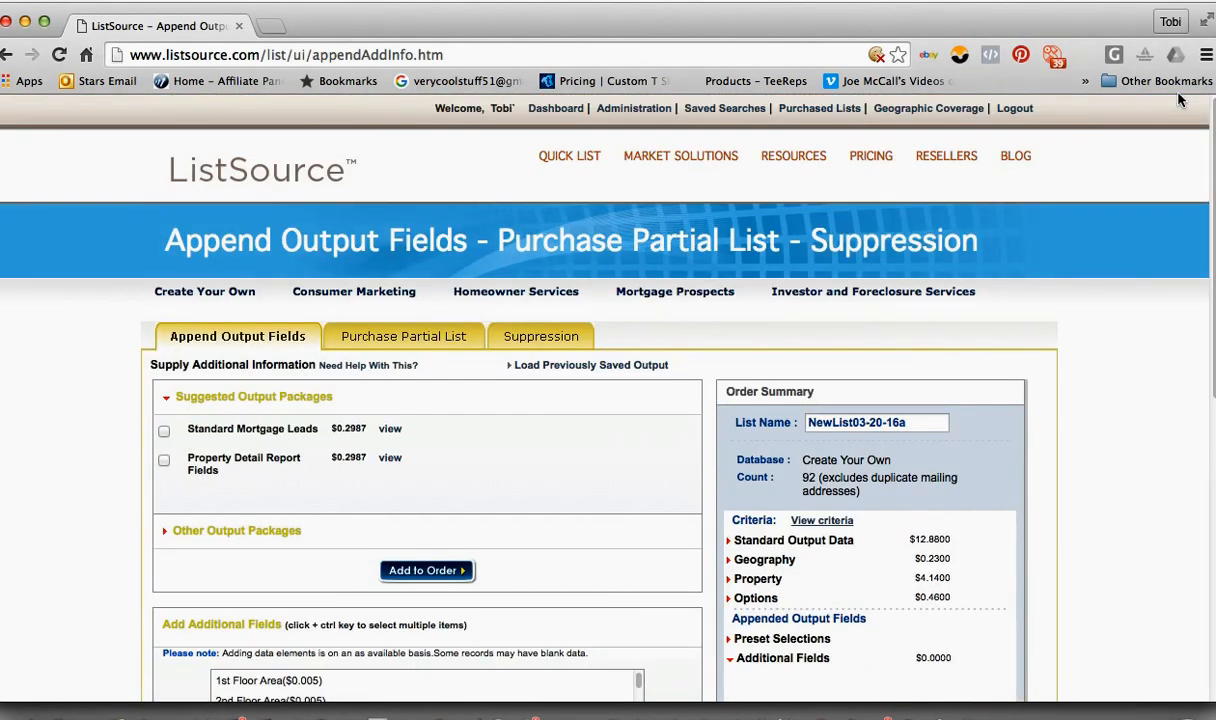